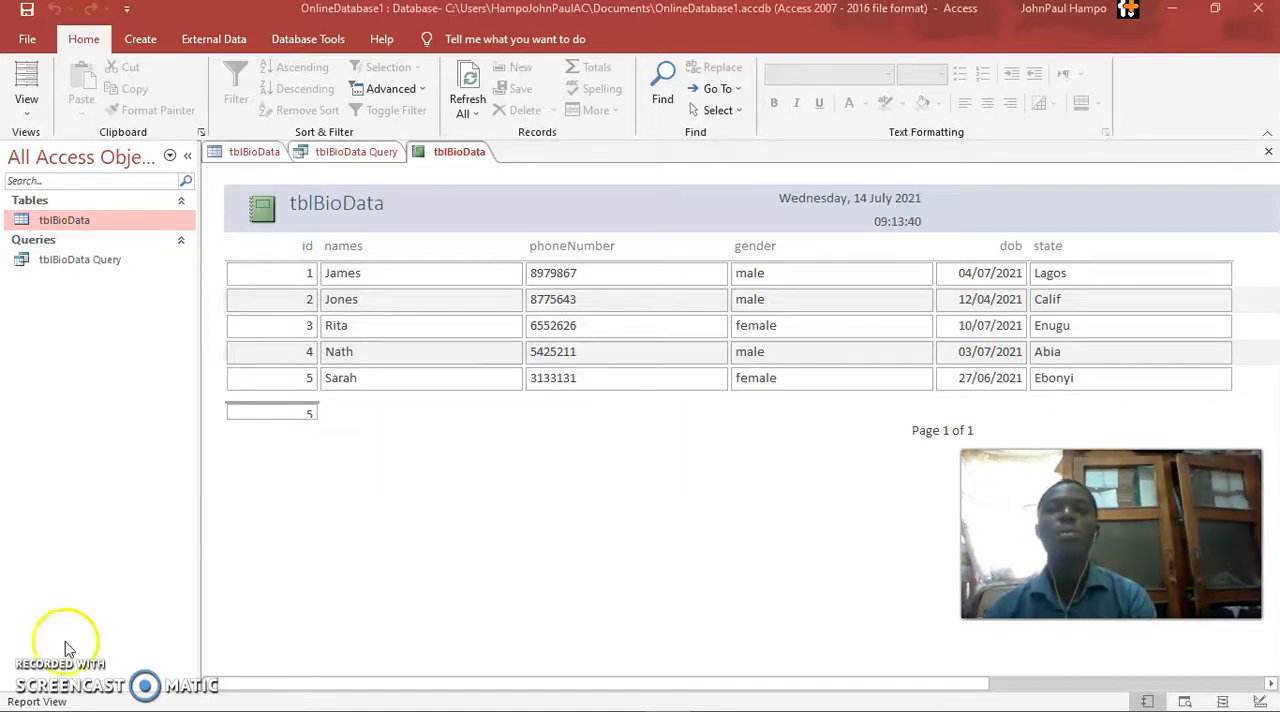
# Open tblBioData Query in Design View and clear the female criterion from the gender field
pyautogui.click(245, 152)
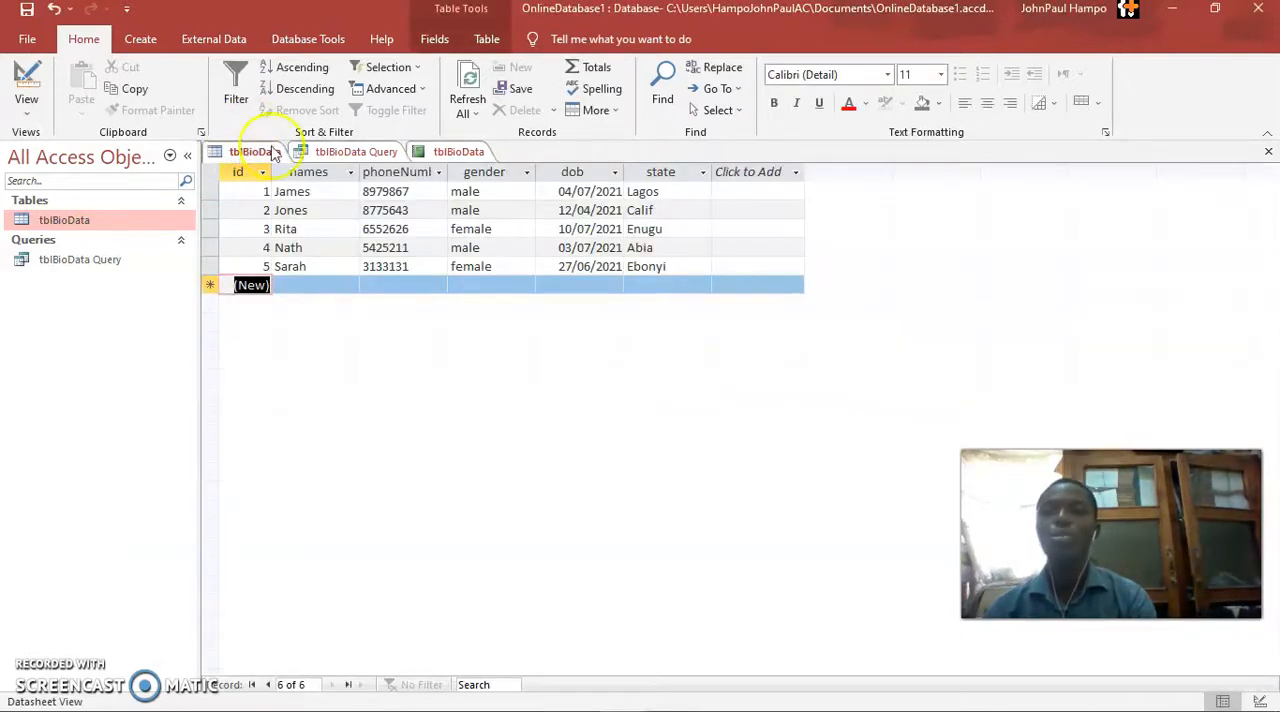
pyautogui.click(348, 153)
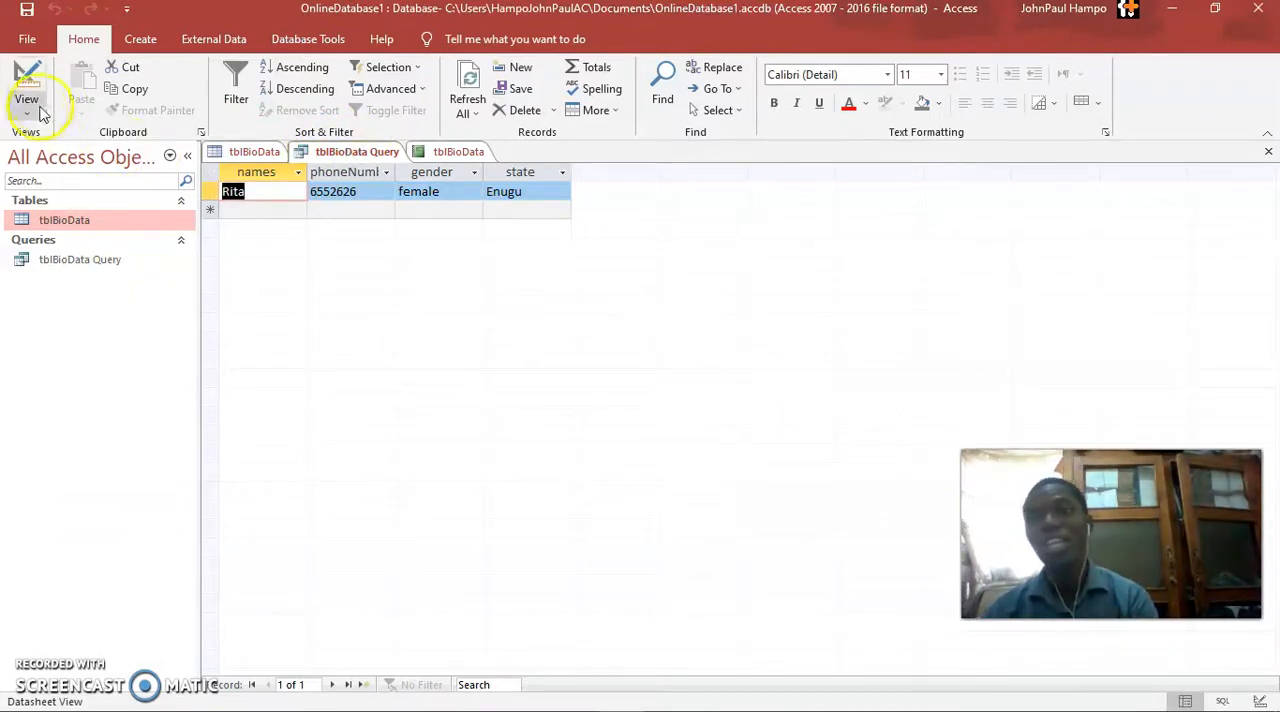
pyautogui.click(30, 106)
pyautogui.click(70, 228)
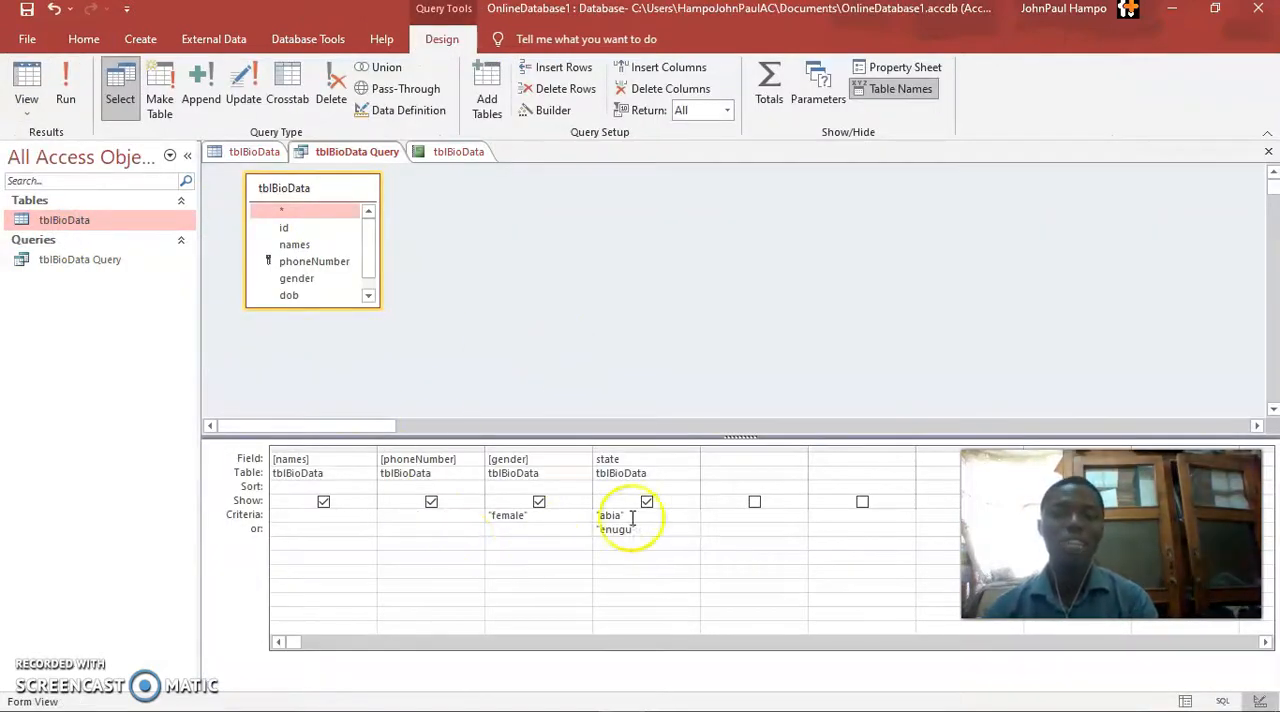
pyautogui.click(380, 520)
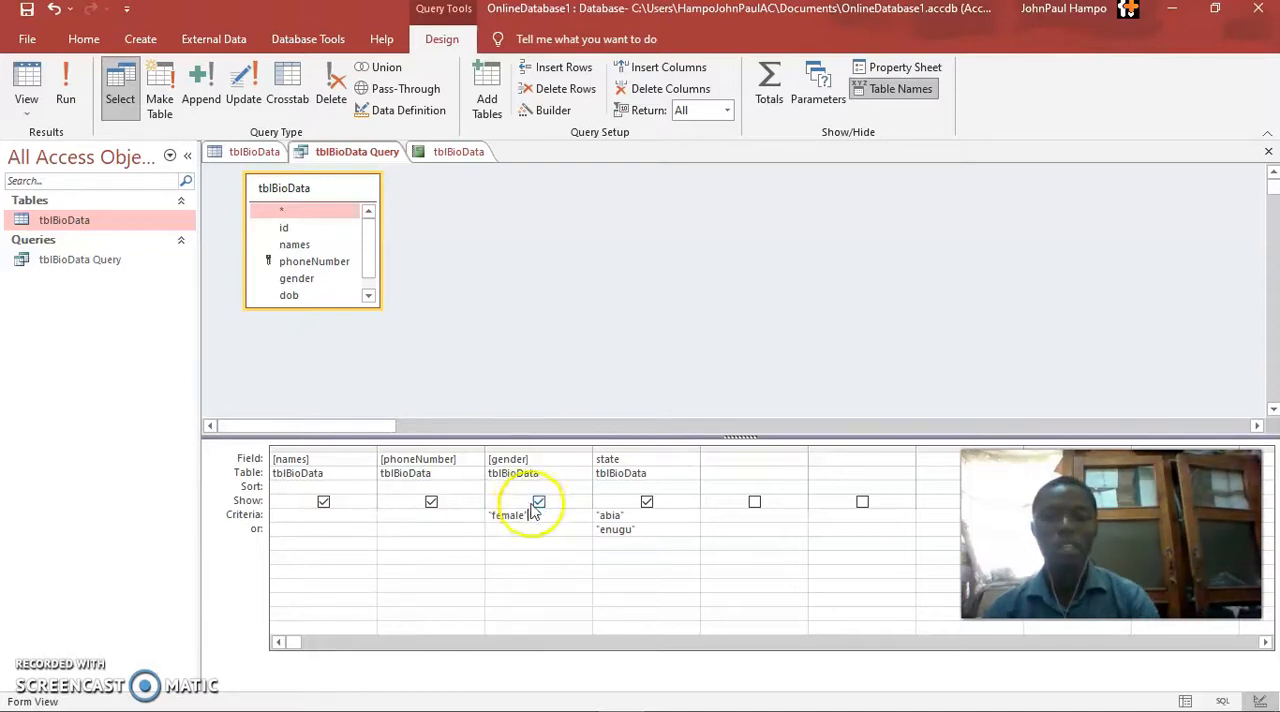
pyautogui.moveTo(531, 513); pyautogui.dragTo(463, 514)
pyautogui.press('Delete')
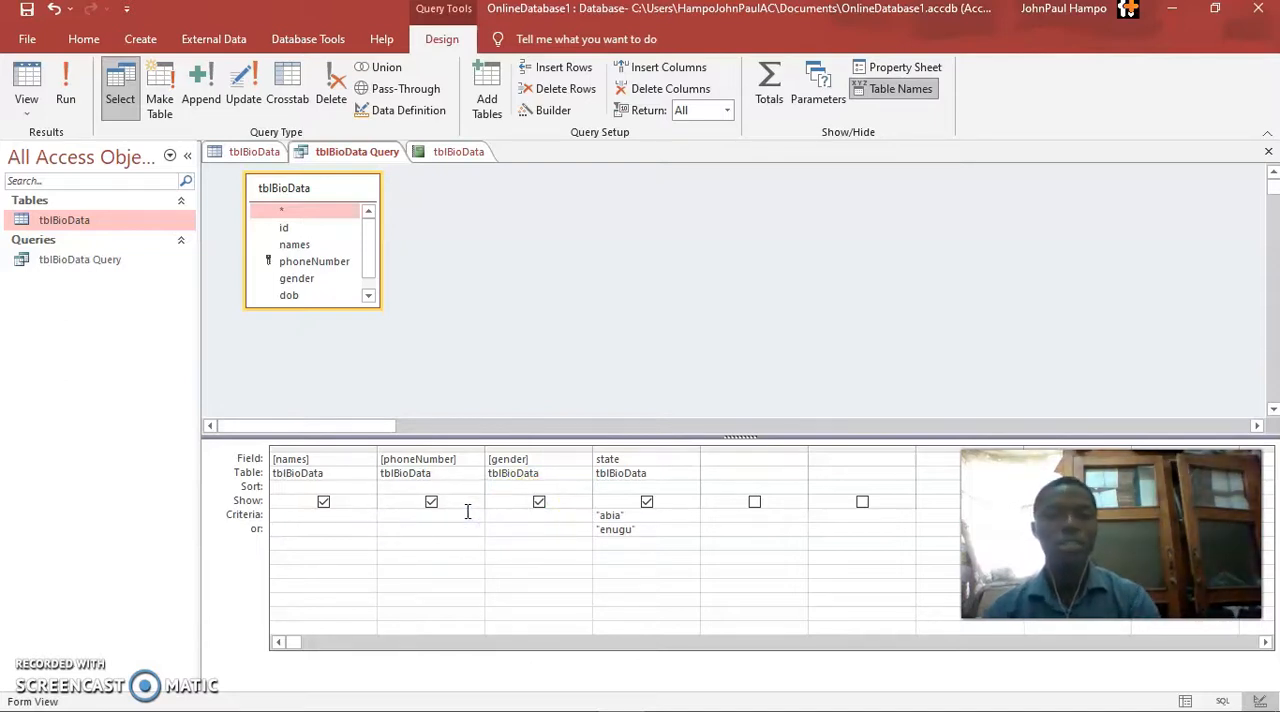
# Clear the enugu and abia criteria from the query's state field and run the query
pyautogui.click(597, 521)
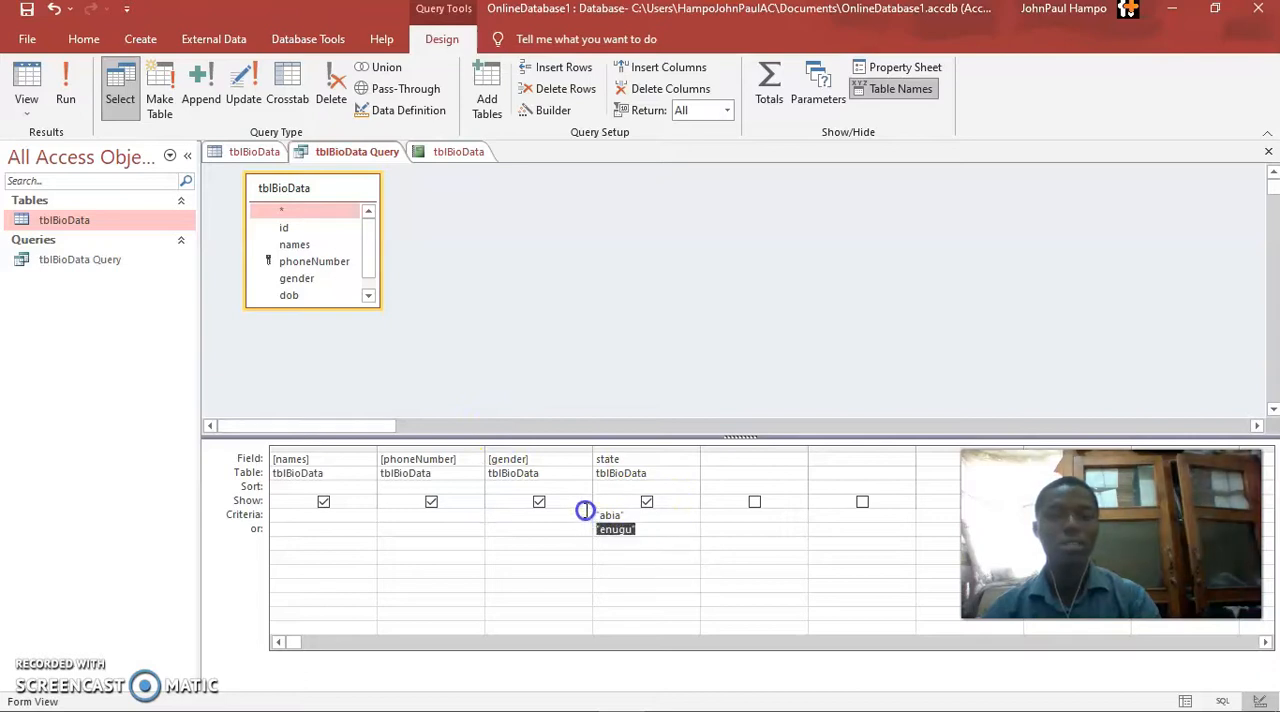
pyautogui.press('Delete')
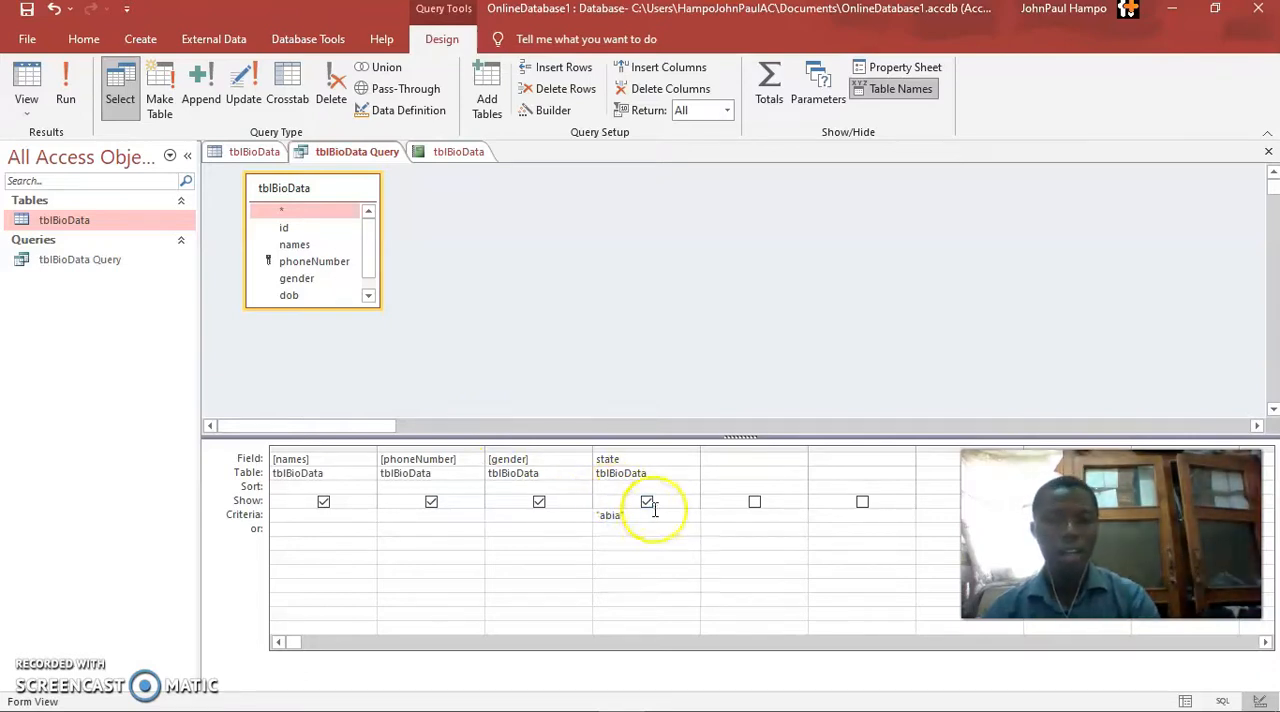
pyautogui.moveTo(645, 512); pyautogui.dragTo(586, 514)
pyautogui.press('Delete')
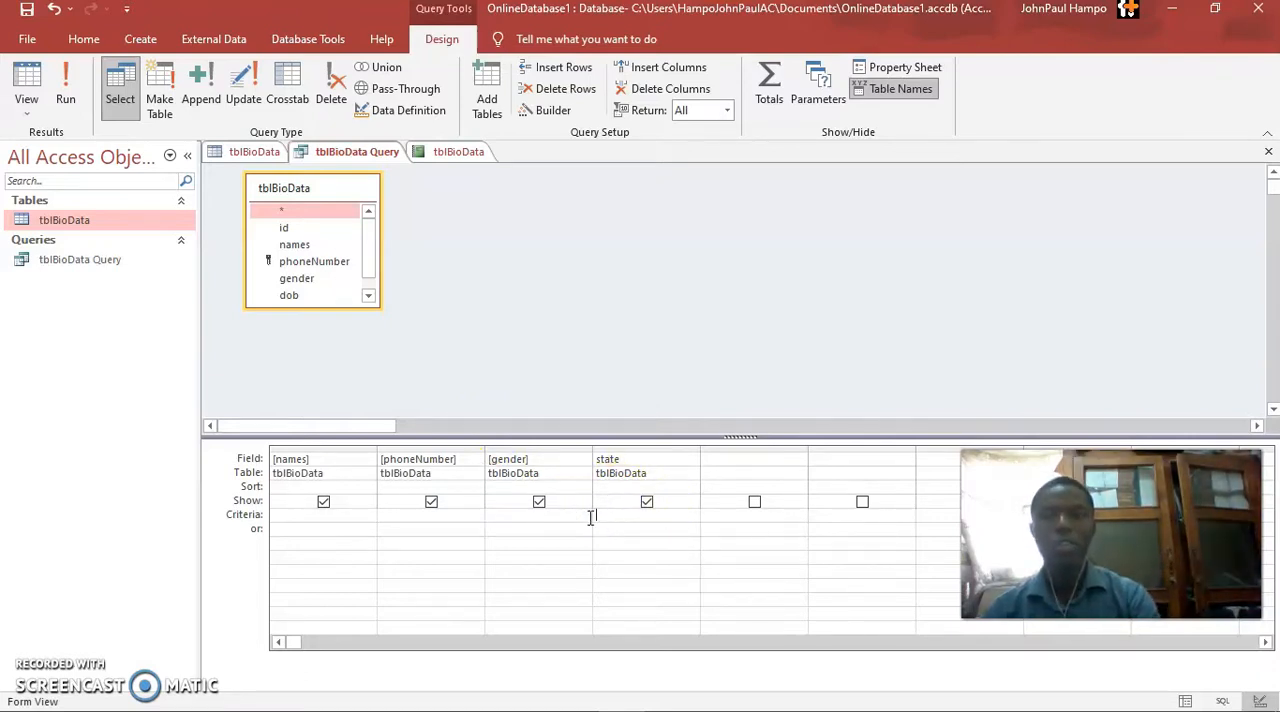
pyautogui.click(66, 68)
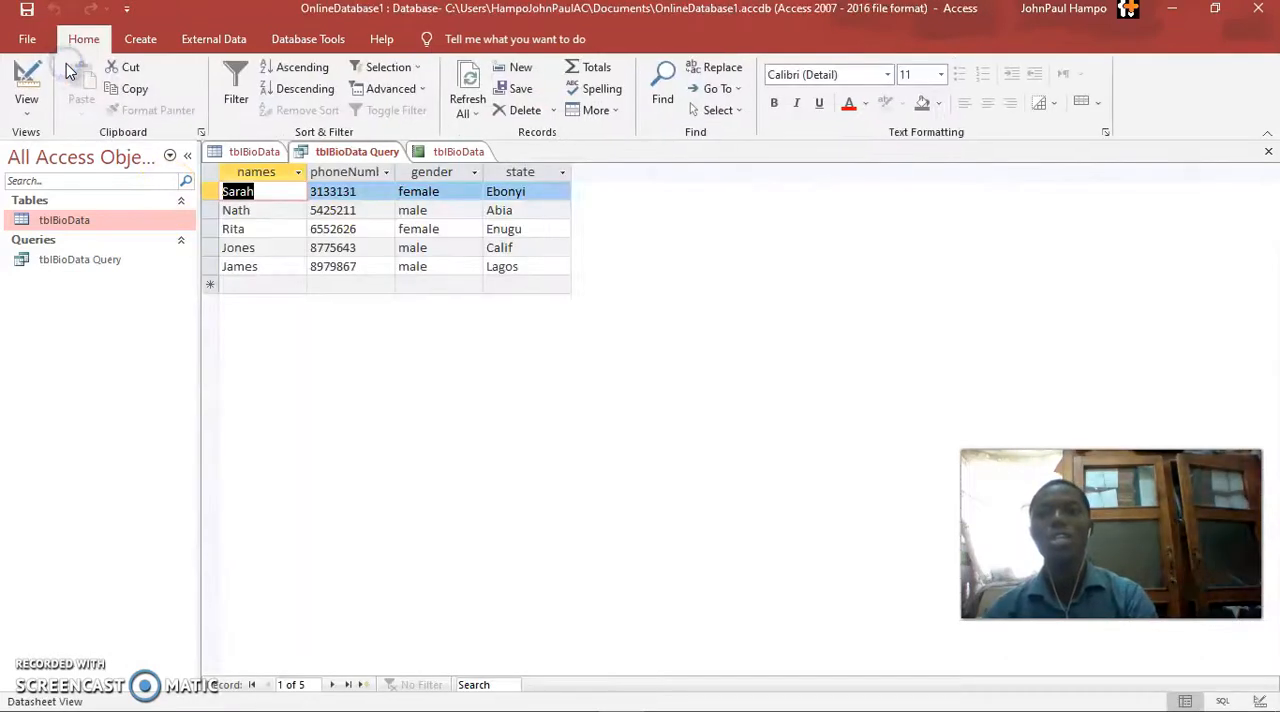
pyautogui.click(563, 343)
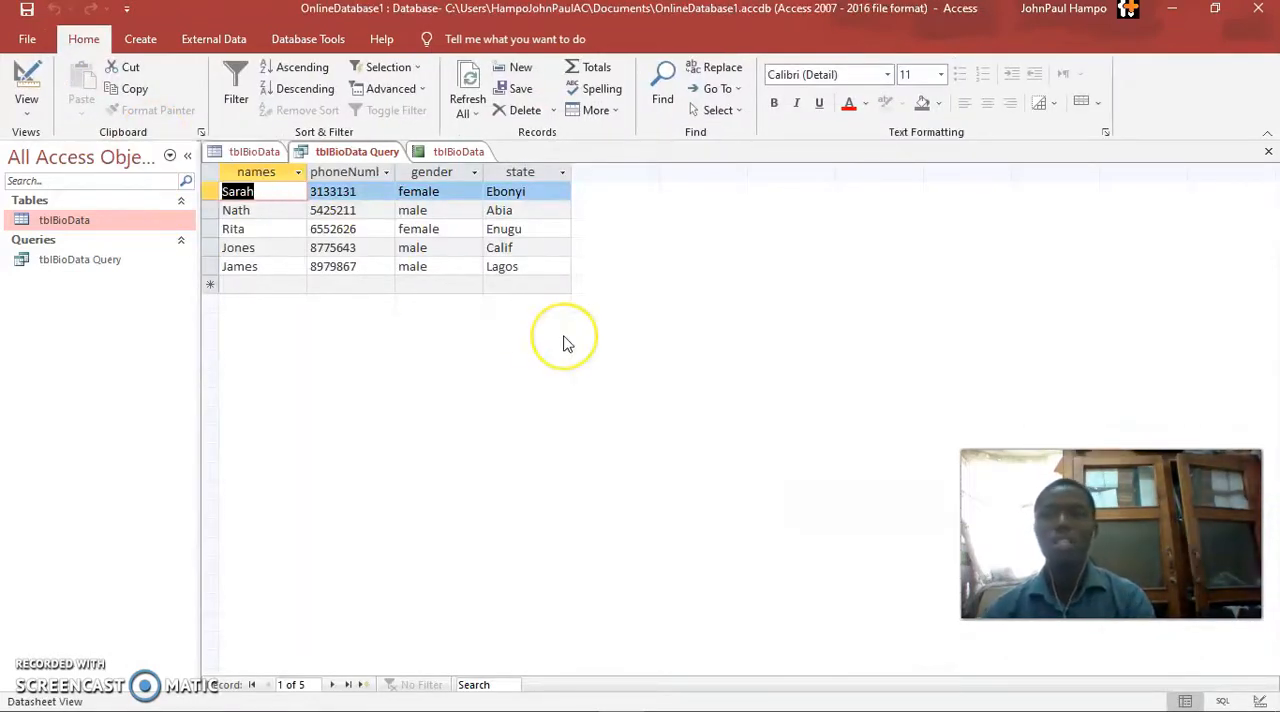
# Return the query to Design View, set the state criterion to abia, and run it
pyautogui.click(31, 117)
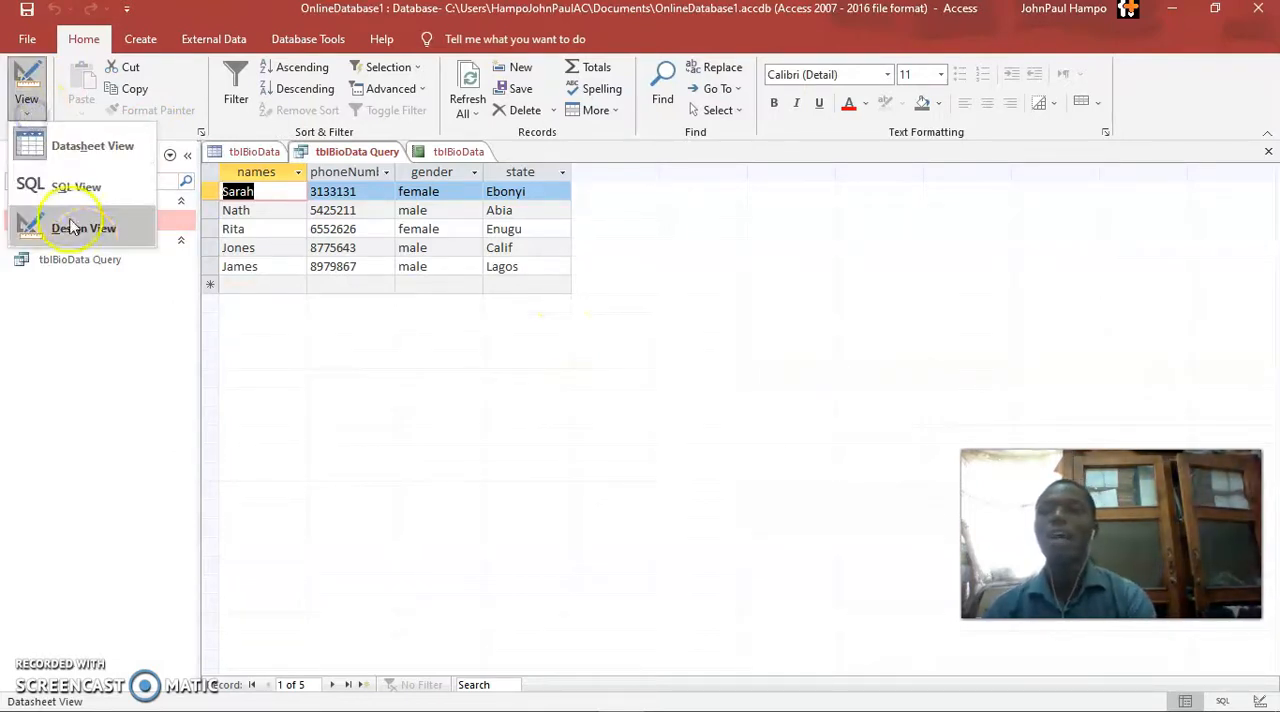
pyautogui.click(90, 229)
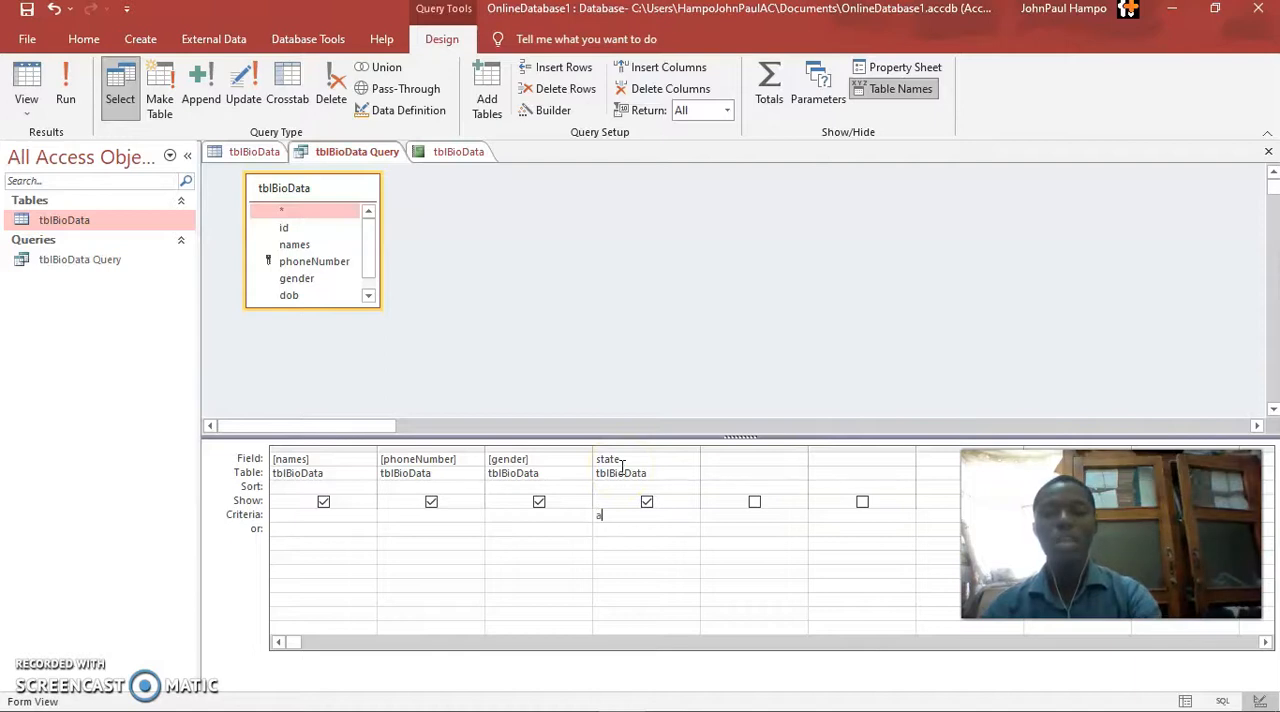
pyautogui.write('bia')
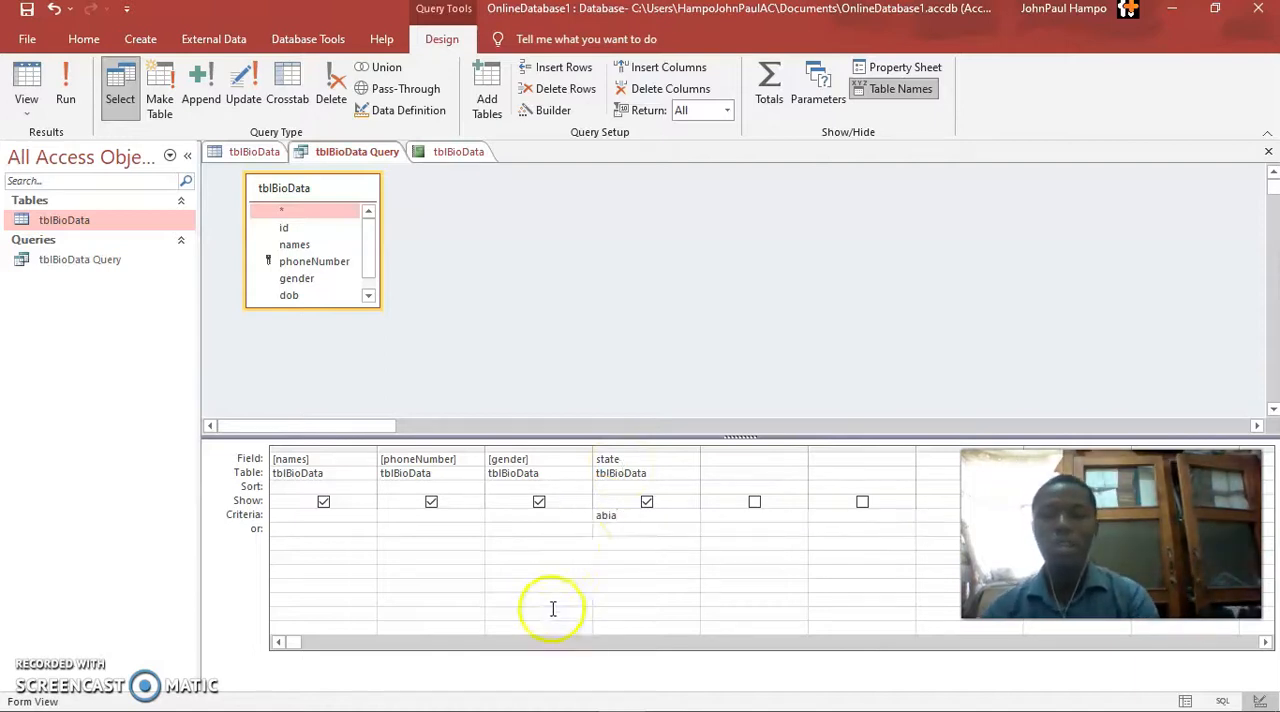
pyautogui.click(65, 88)
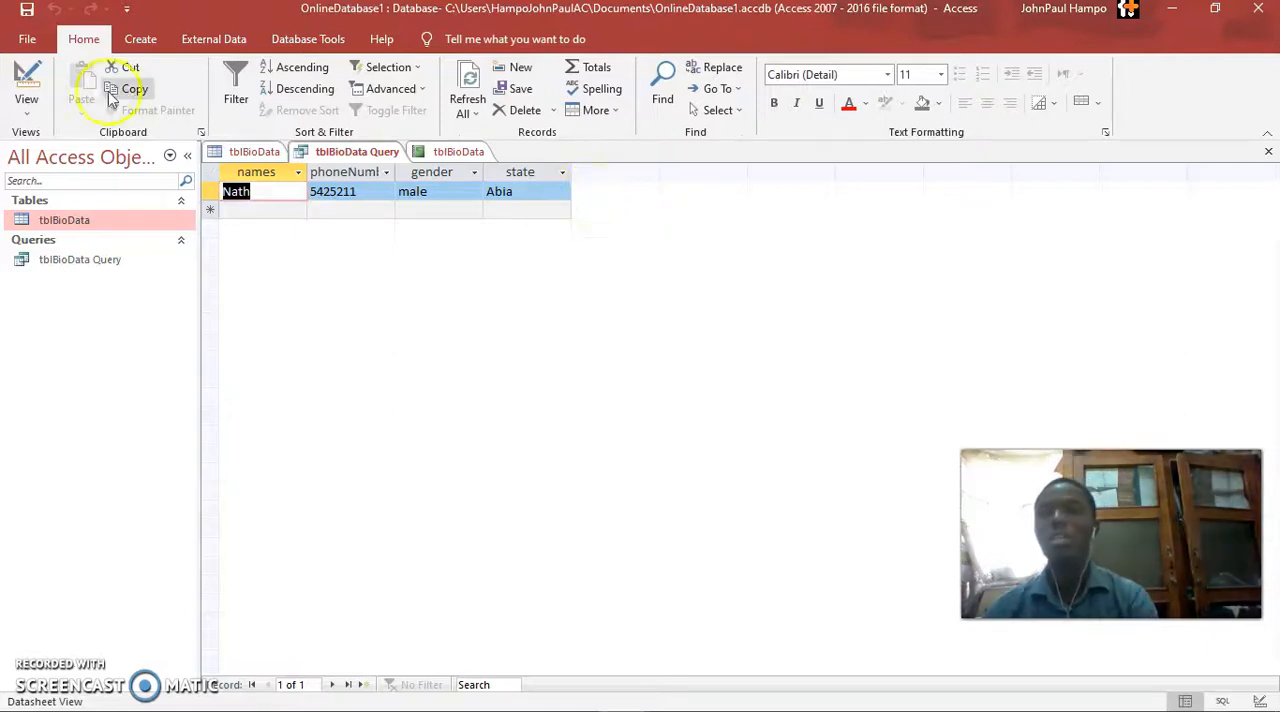
# Add enugu as an alternative "or" criterion for the state field in the query design and run it
pyautogui.click(27, 100)
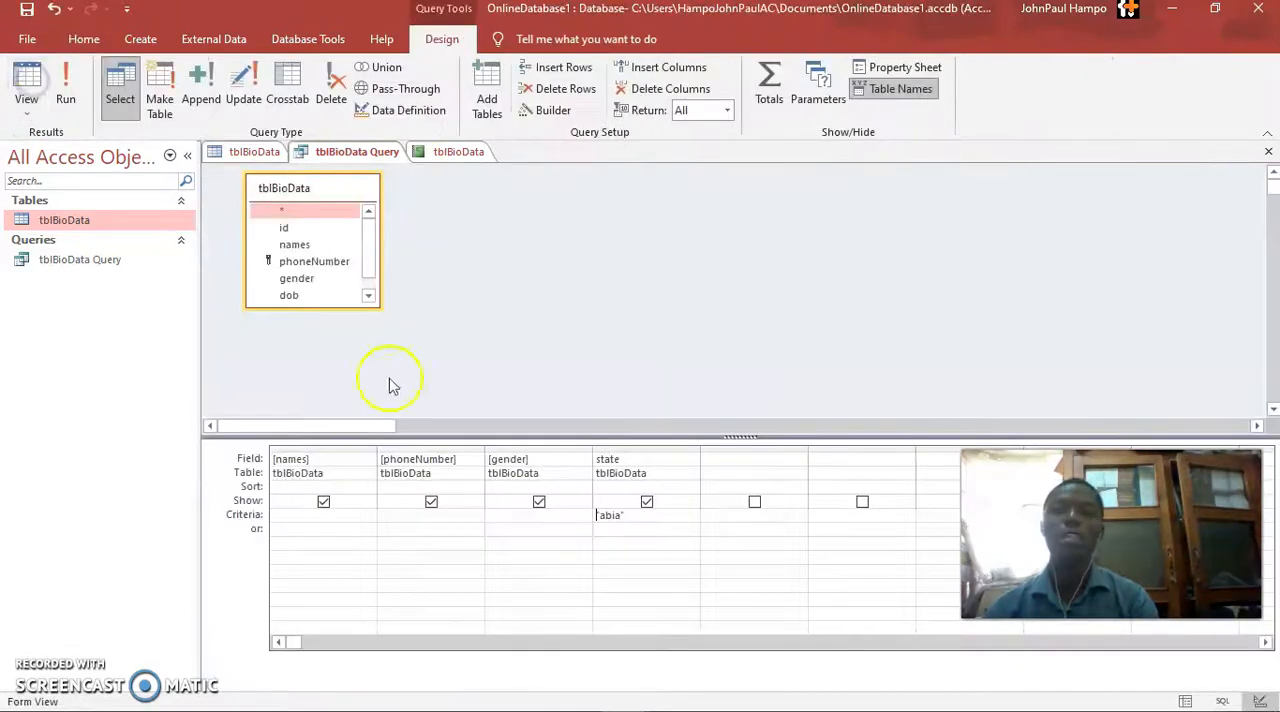
pyautogui.click(622, 528)
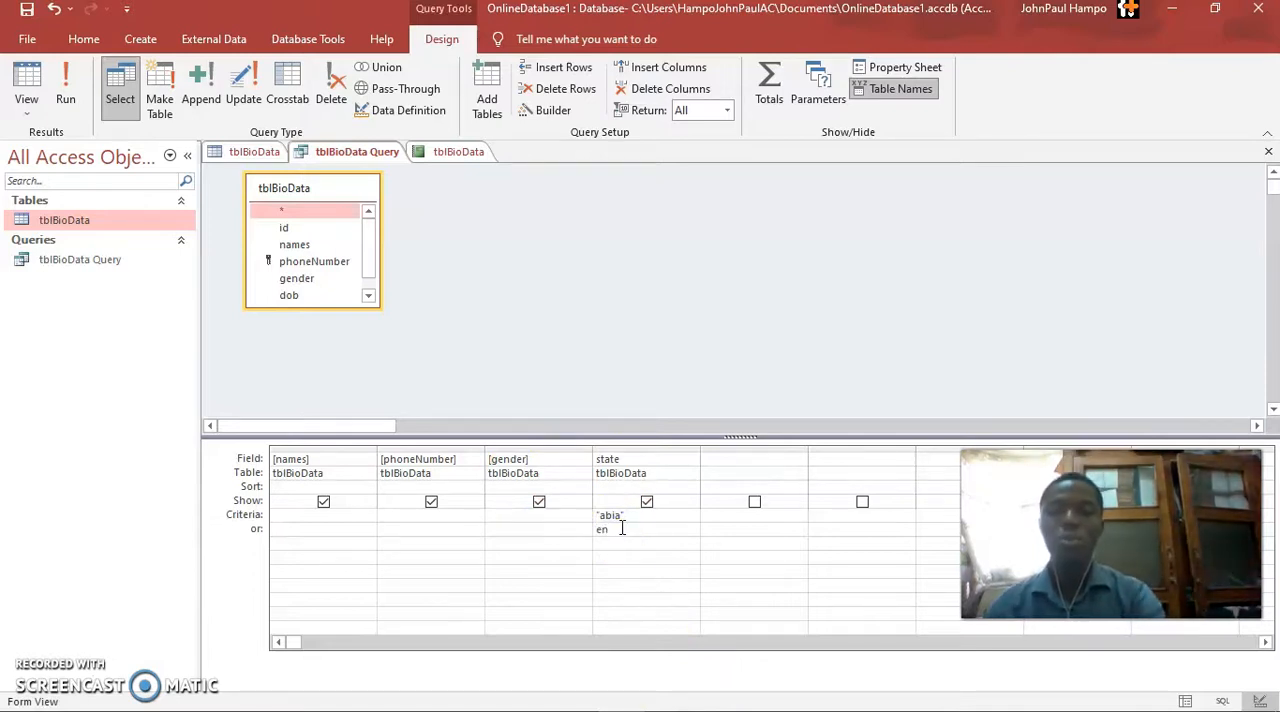
pyautogui.write('enugu')
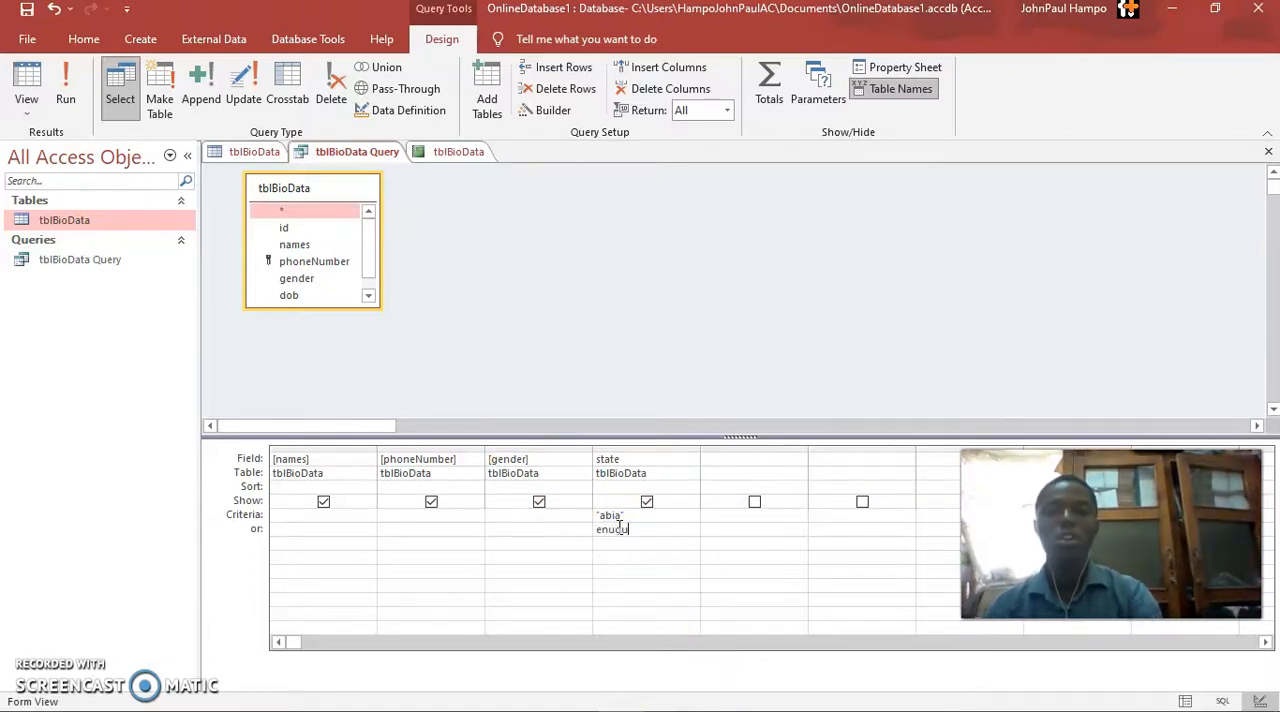
pyautogui.click(65, 88)
# Set the gender field's criterion to female on the same row as abia and run the query
pyautogui.click(27, 82)
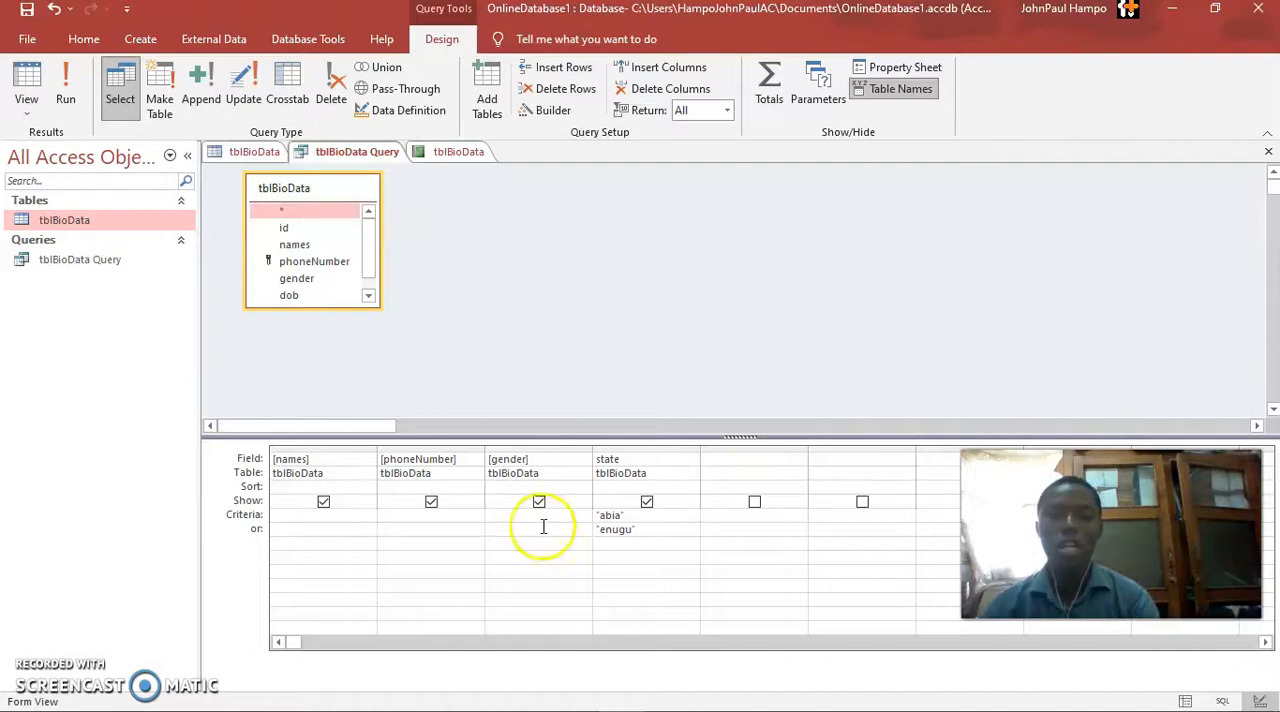
pyautogui.click(512, 516)
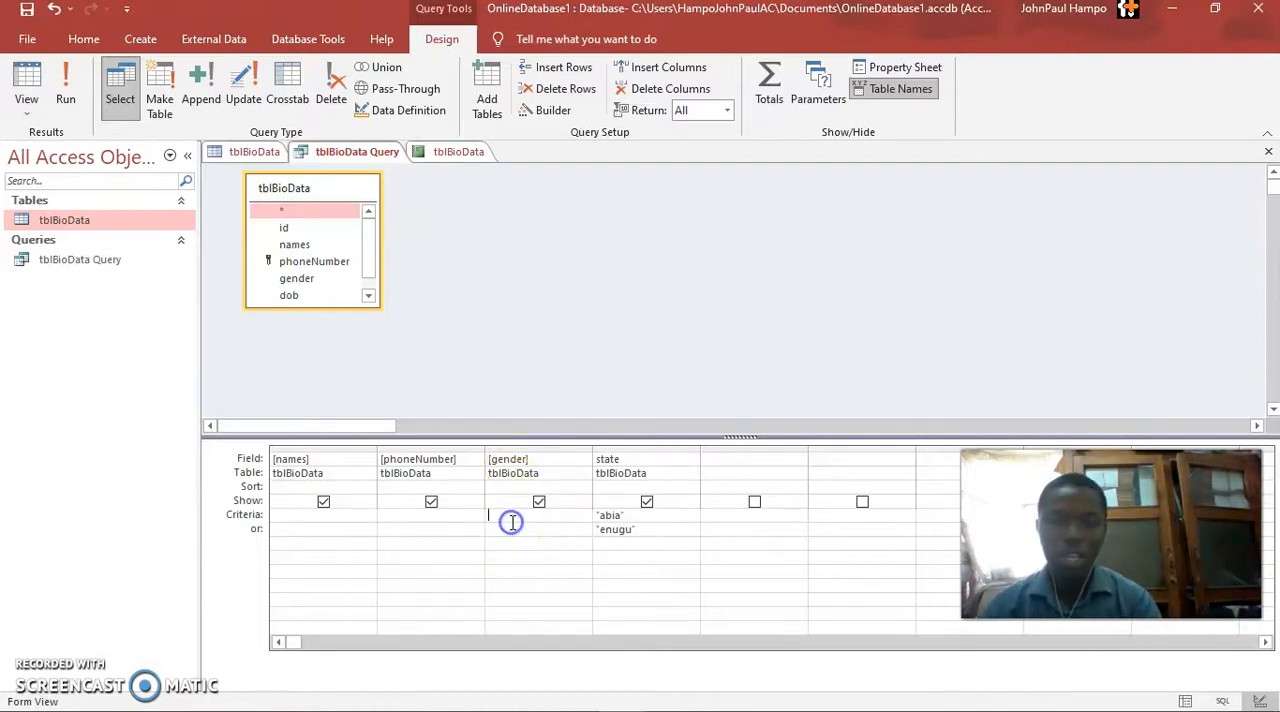
pyautogui.write('female')
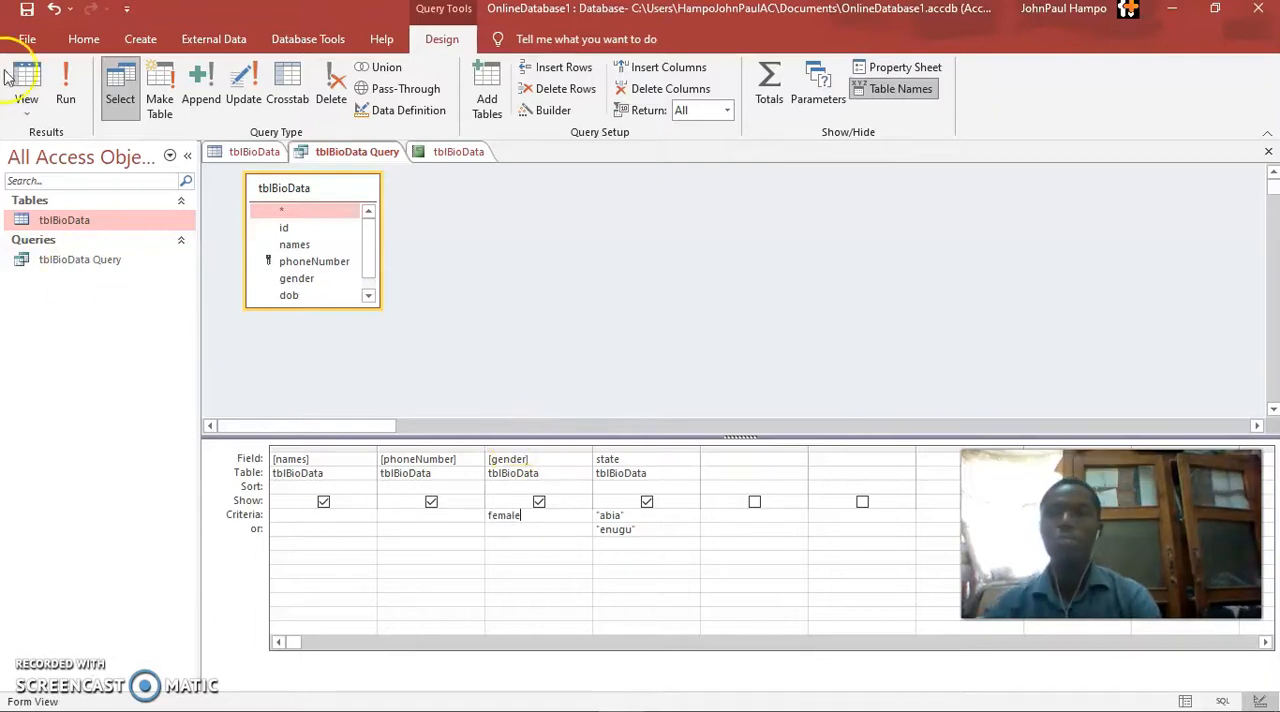
pyautogui.click(66, 88)
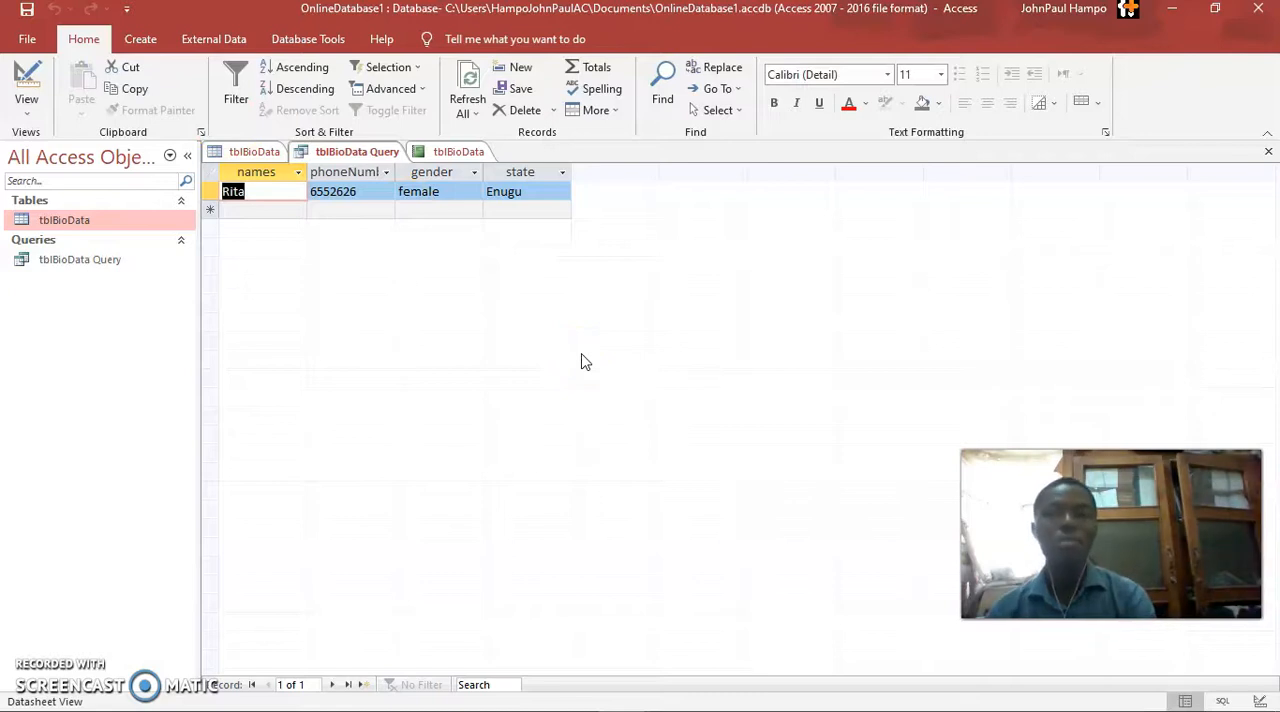
# Start a new record in the tblBioData table with the person's name, phone number and gender female
pyautogui.click(254, 152)
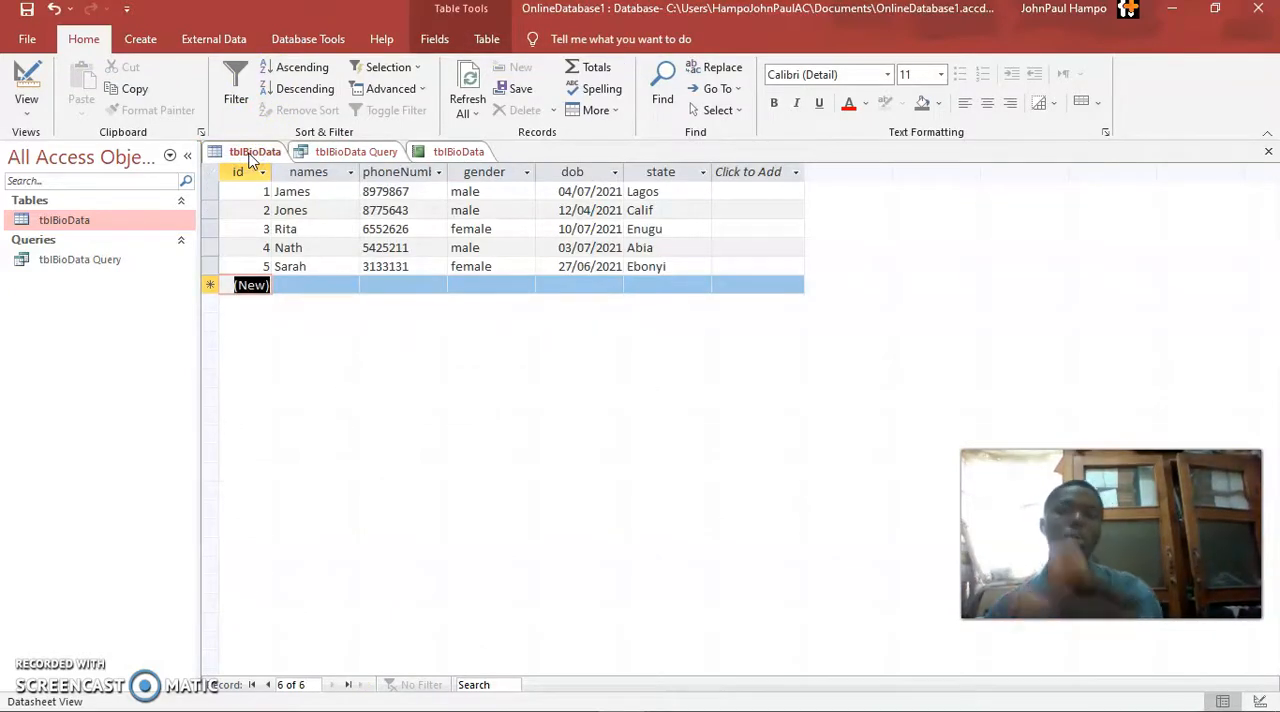
pyautogui.click(318, 285)
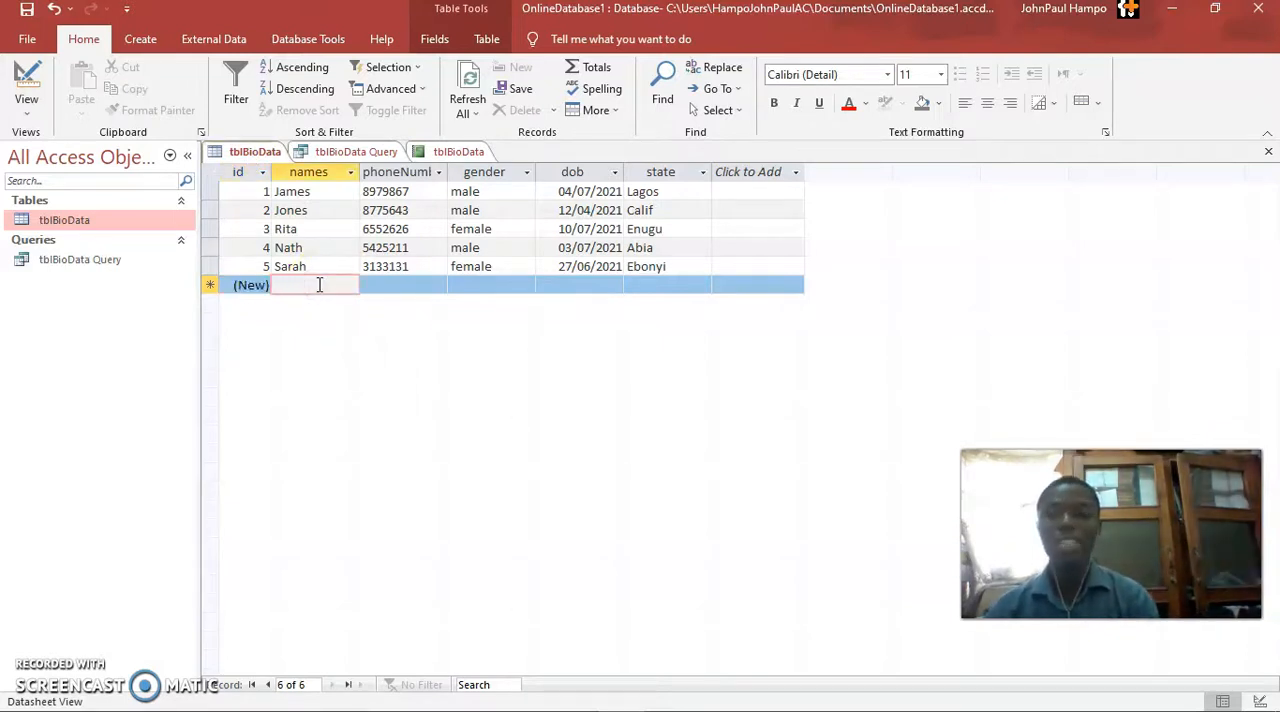
pyautogui.write('A')
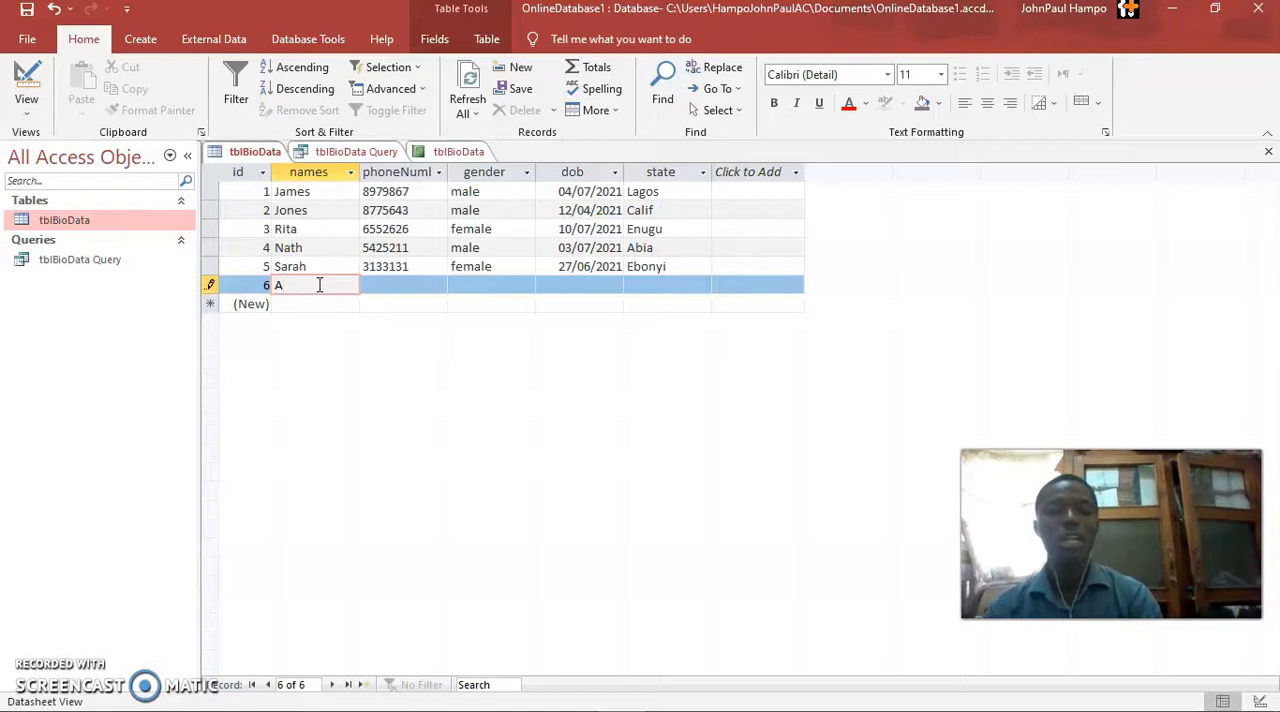
pyautogui.write('Joy')
pyautogui.press('Tab')
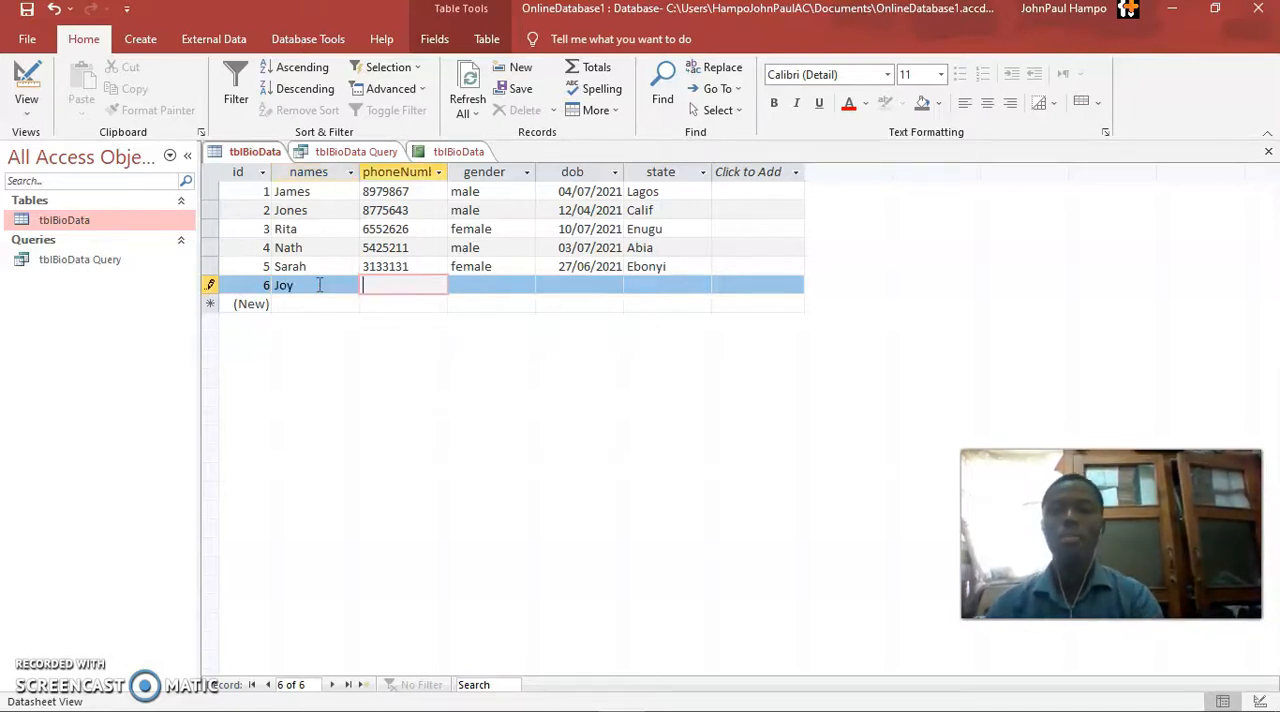
pyautogui.write('1441414')
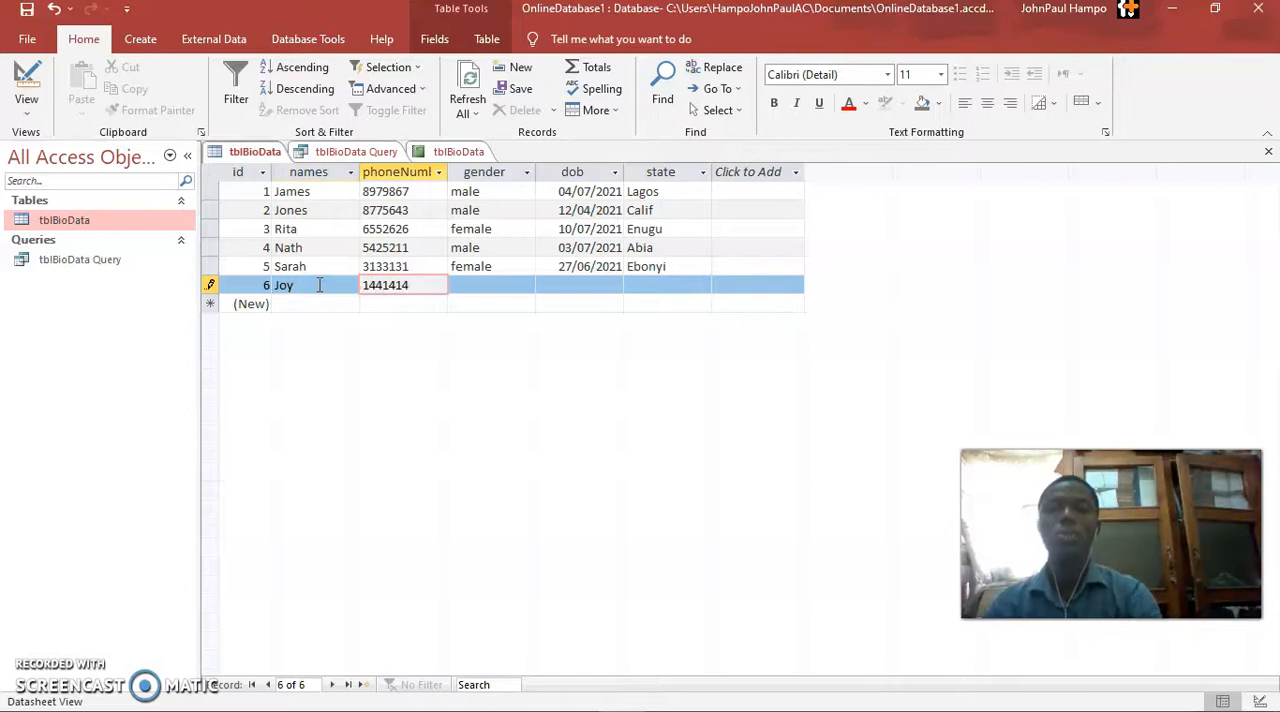
pyautogui.press('Tab')
pyautogui.write('female')
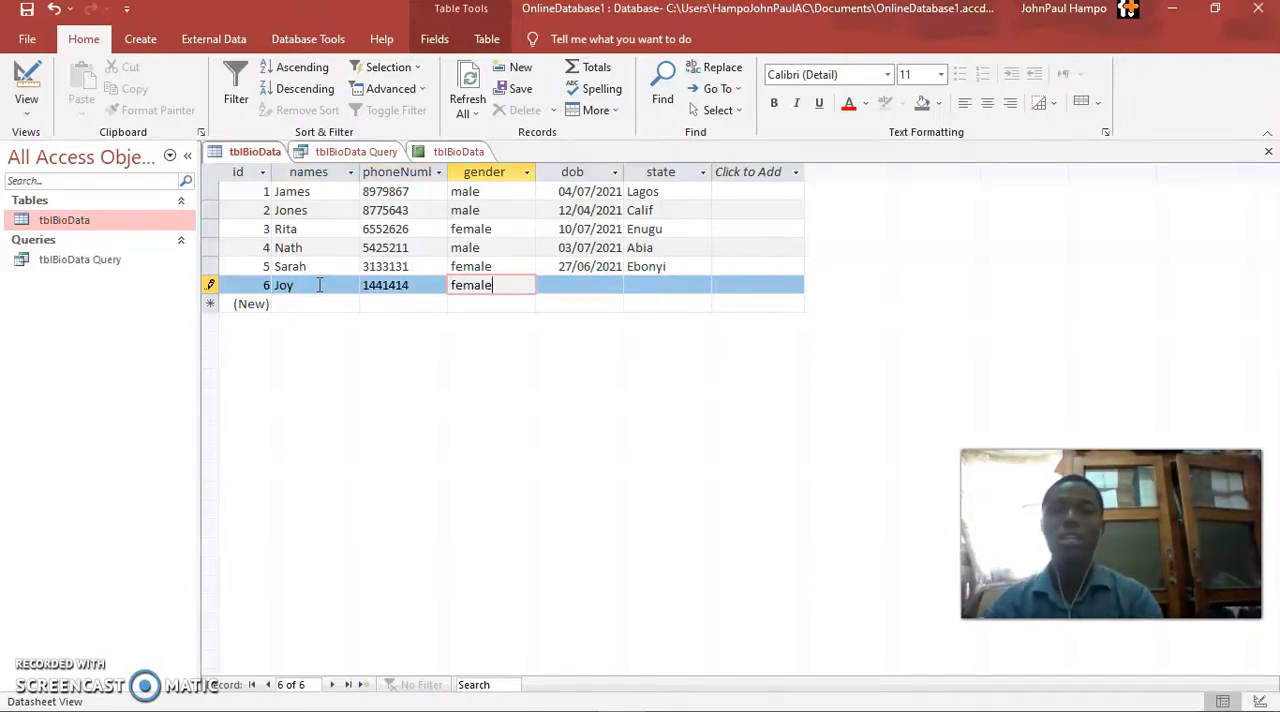
pyautogui.press('Tab')
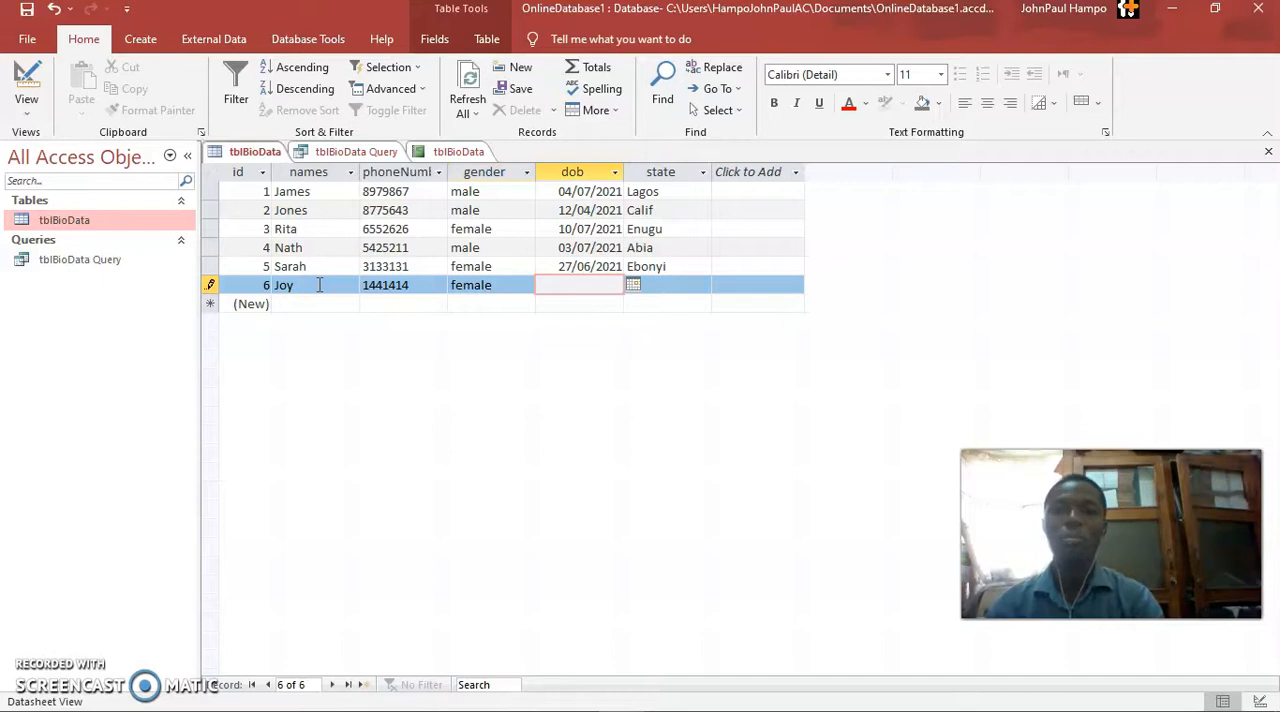
# Choose the new record's date of birth from the calendar and enter abia as its state
pyautogui.click(635, 288)
pyautogui.click(603, 285)
pyautogui.click(632, 285)
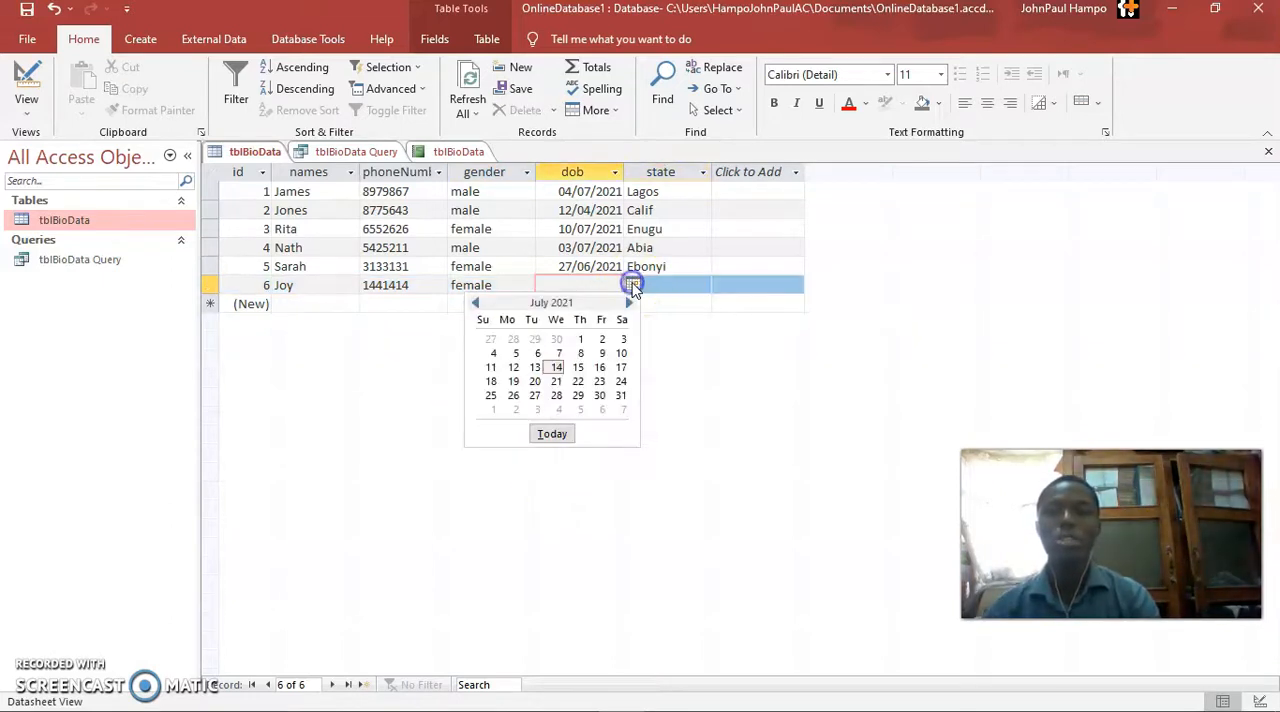
pyautogui.click(476, 304)
pyautogui.click(476, 304)
pyautogui.click(476, 304)
pyautogui.click(476, 304)
pyautogui.click(557, 353)
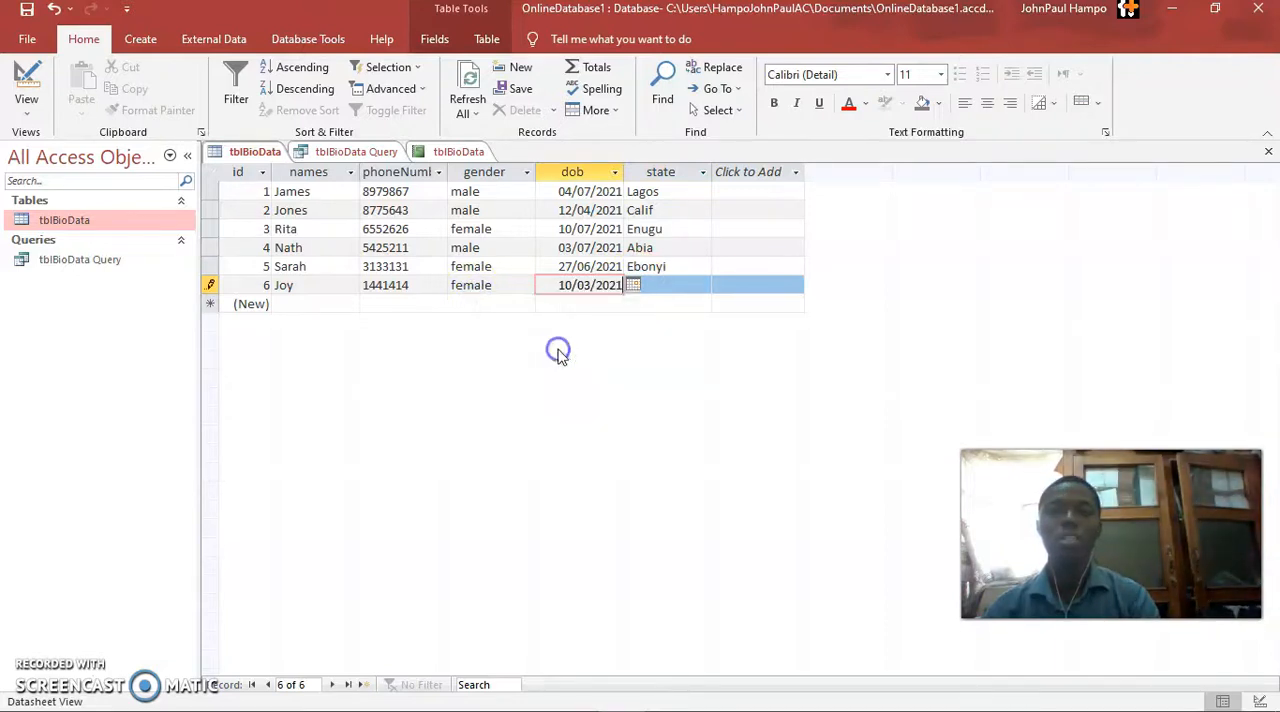
pyautogui.click(670, 286)
pyautogui.write('abia')
pyautogui.press('Tab')
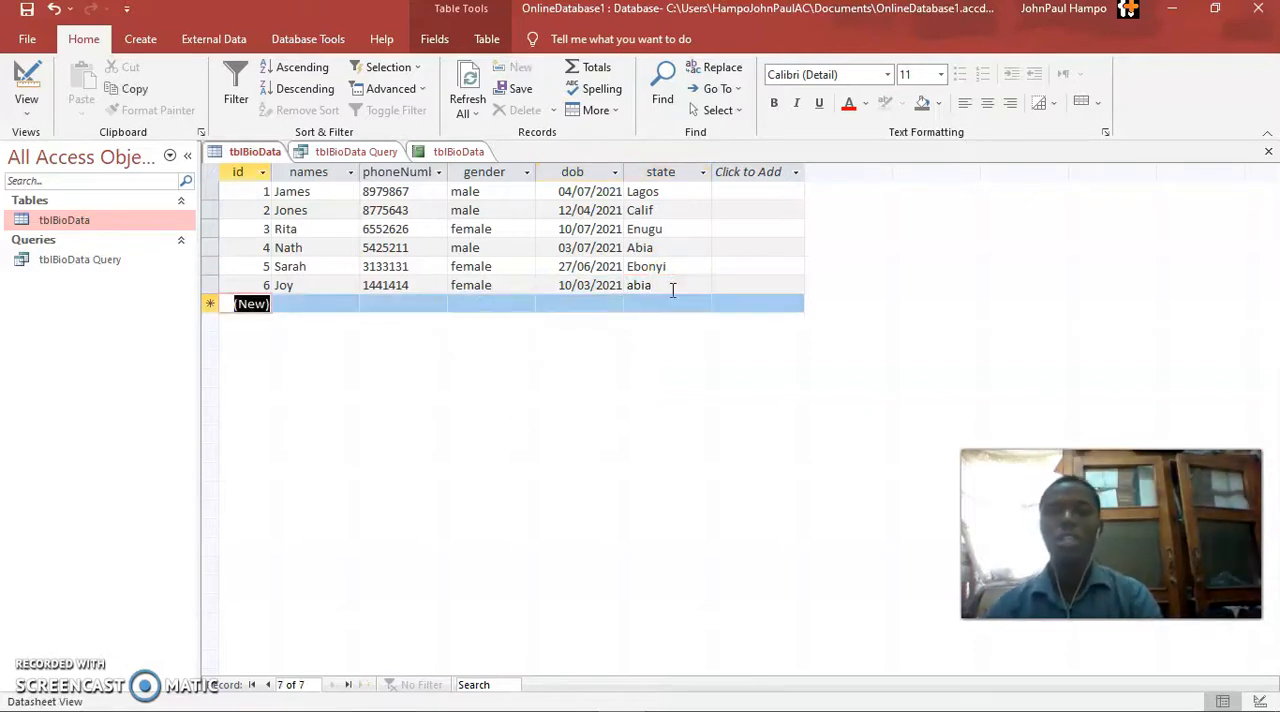
# Refresh the tblBioData Query results after adding the new table record
pyautogui.click(378, 151)
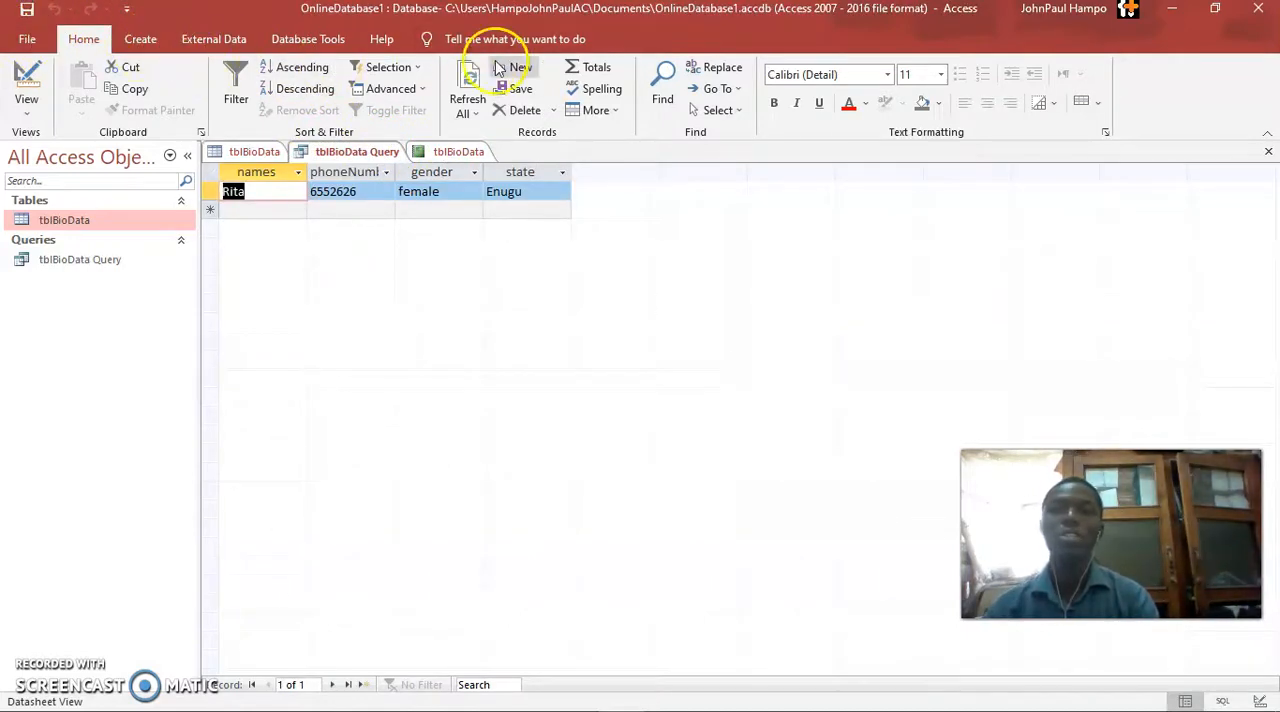
pyautogui.click(471, 80)
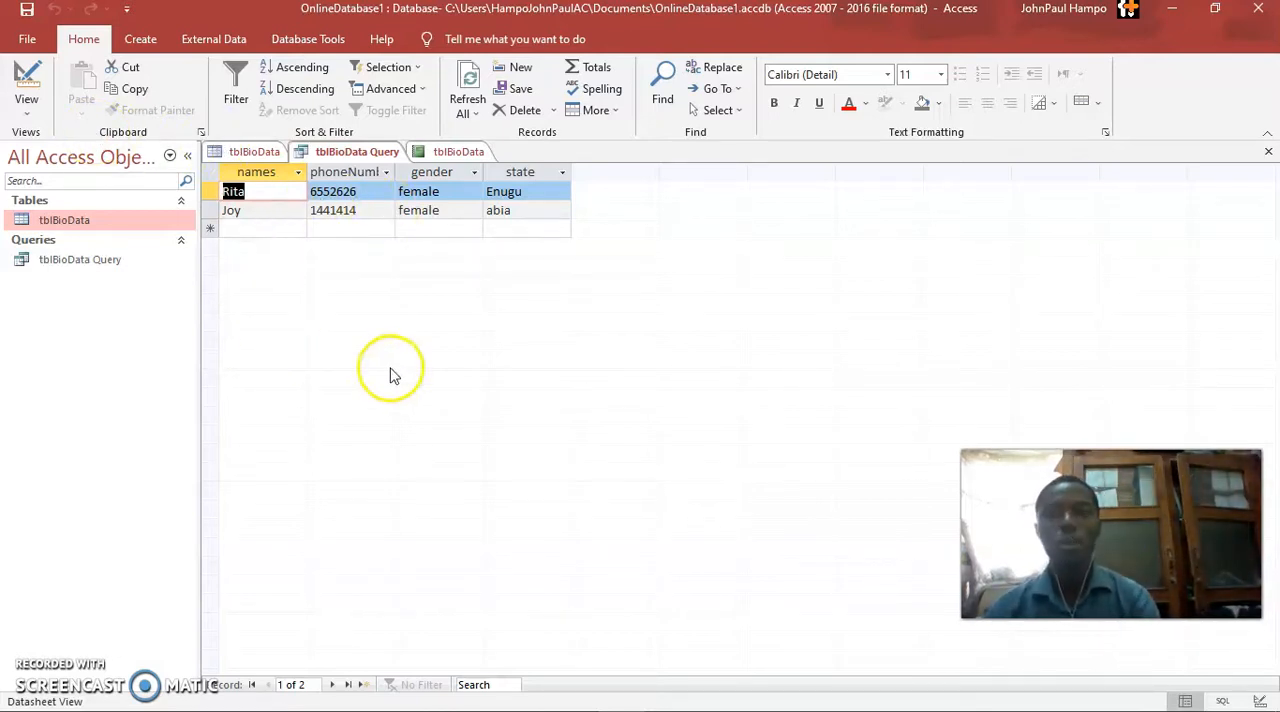
# Open the tblBioData report in Design View
pyautogui.click(452, 155)
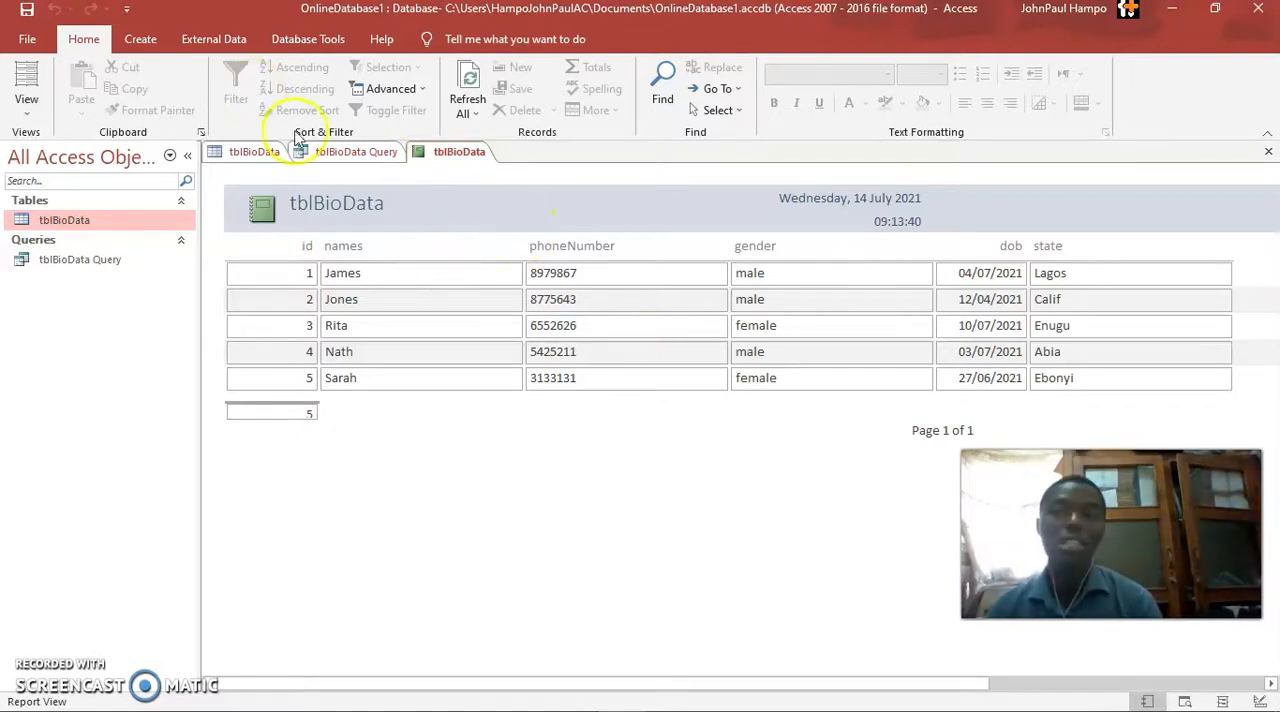
pyautogui.click(26, 100)
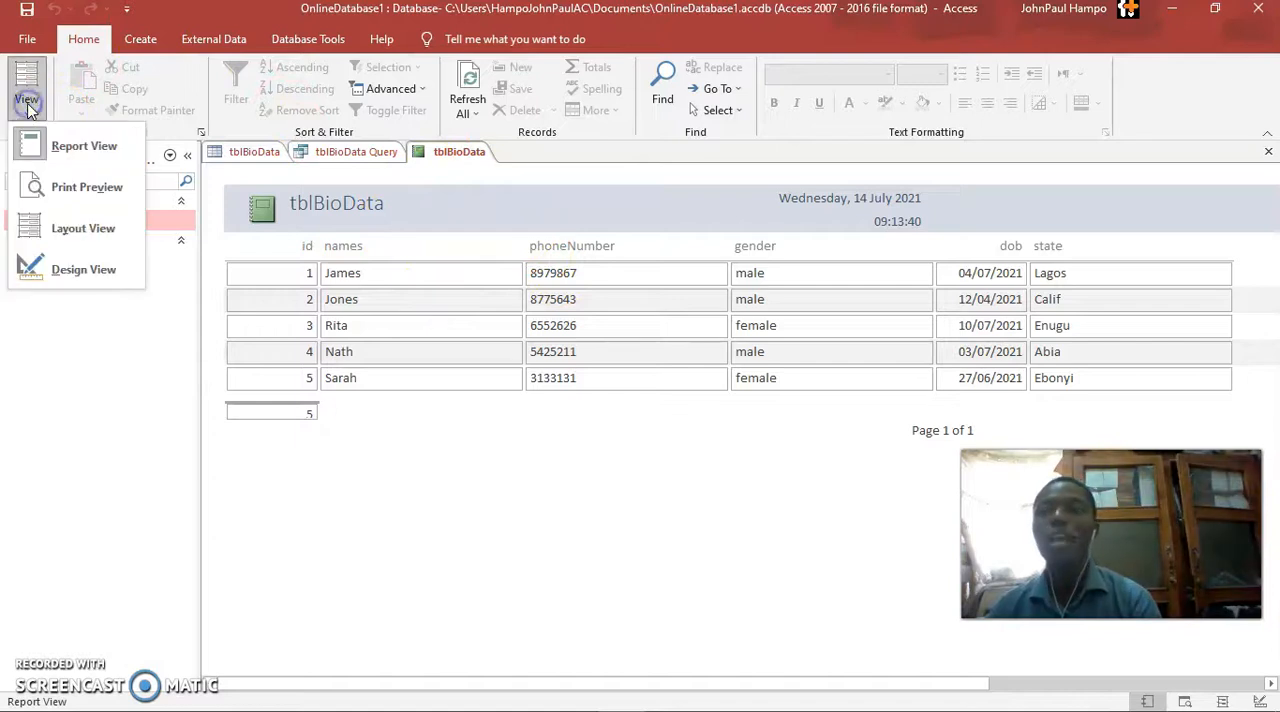
pyautogui.click(95, 279)
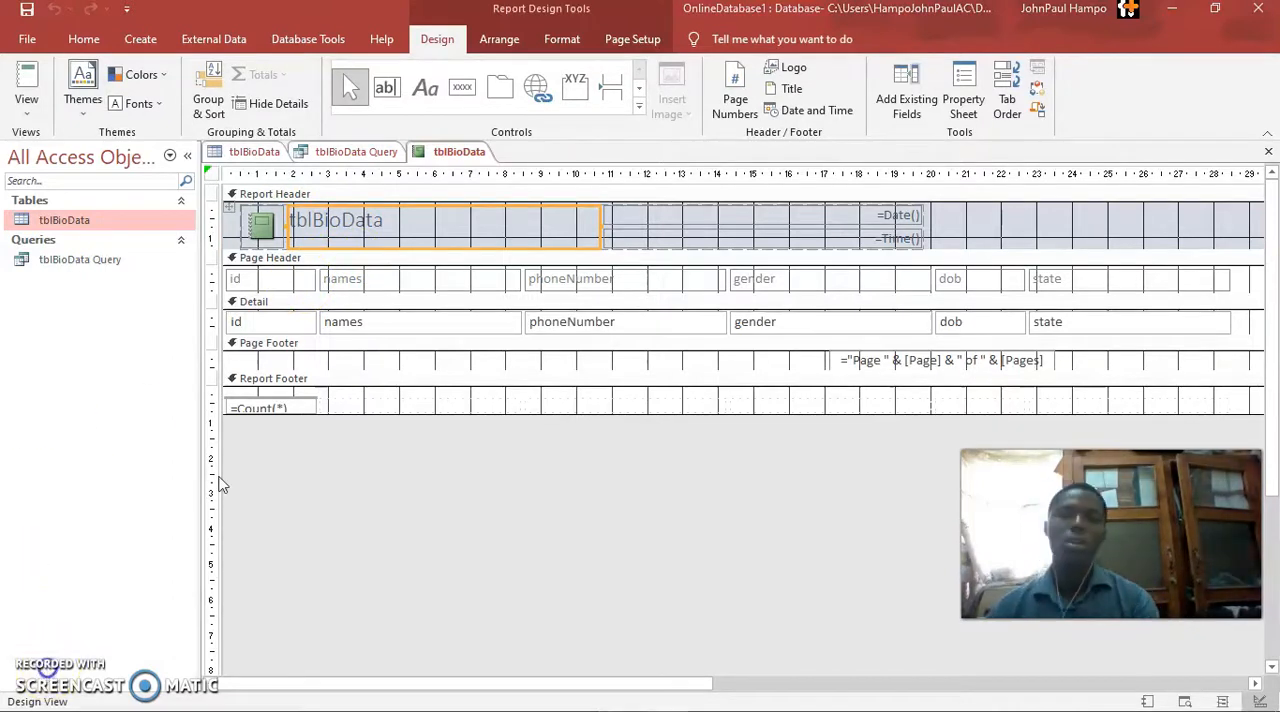
pyautogui.click(478, 250)
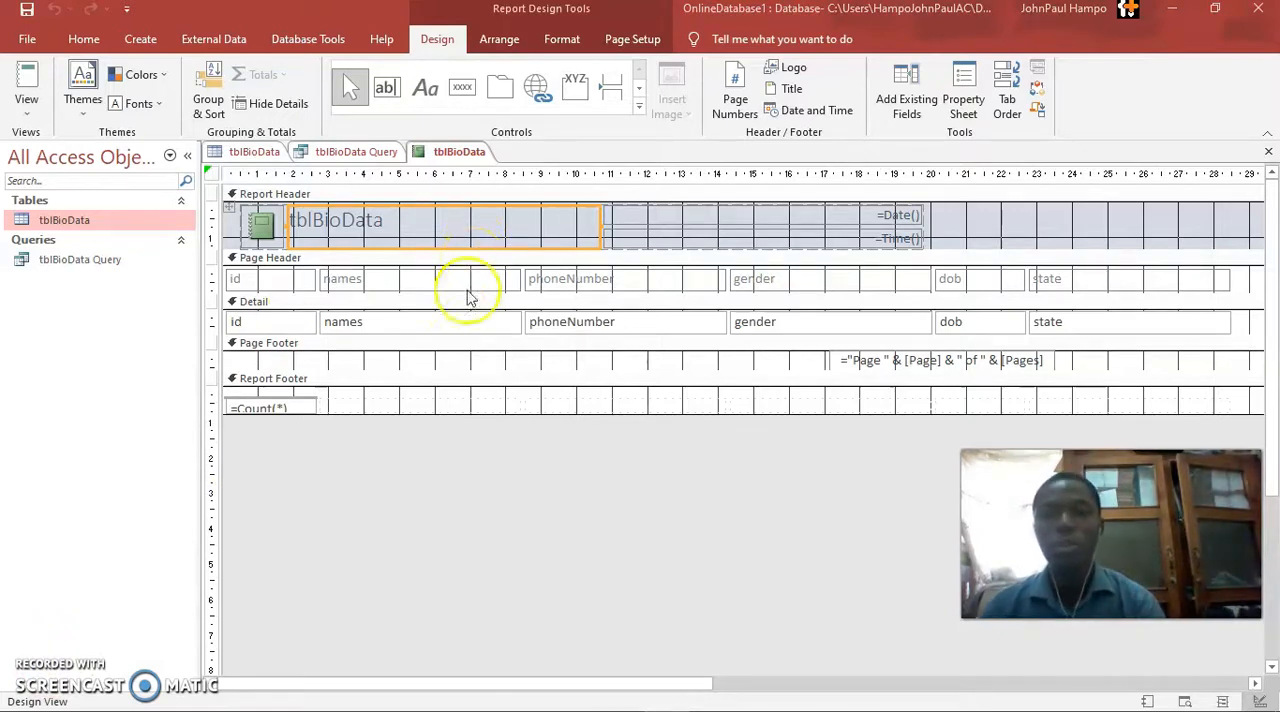
# Try changing the names text box in the Detail section to Names of People
pyautogui.click(399, 323)
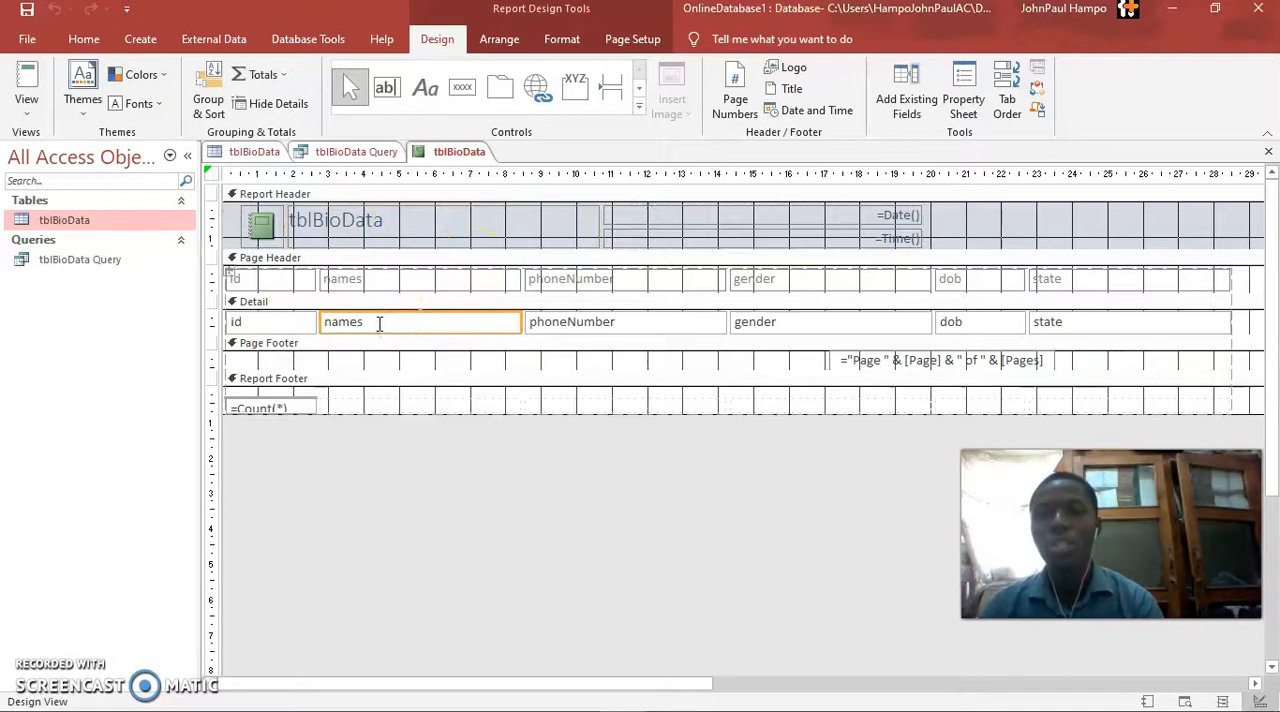
pyautogui.doubleClick(379, 321)
pyautogui.write('Names')
pyautogui.write(' of St')
pyautogui.press('BackSpace')
pyautogui.write('People')
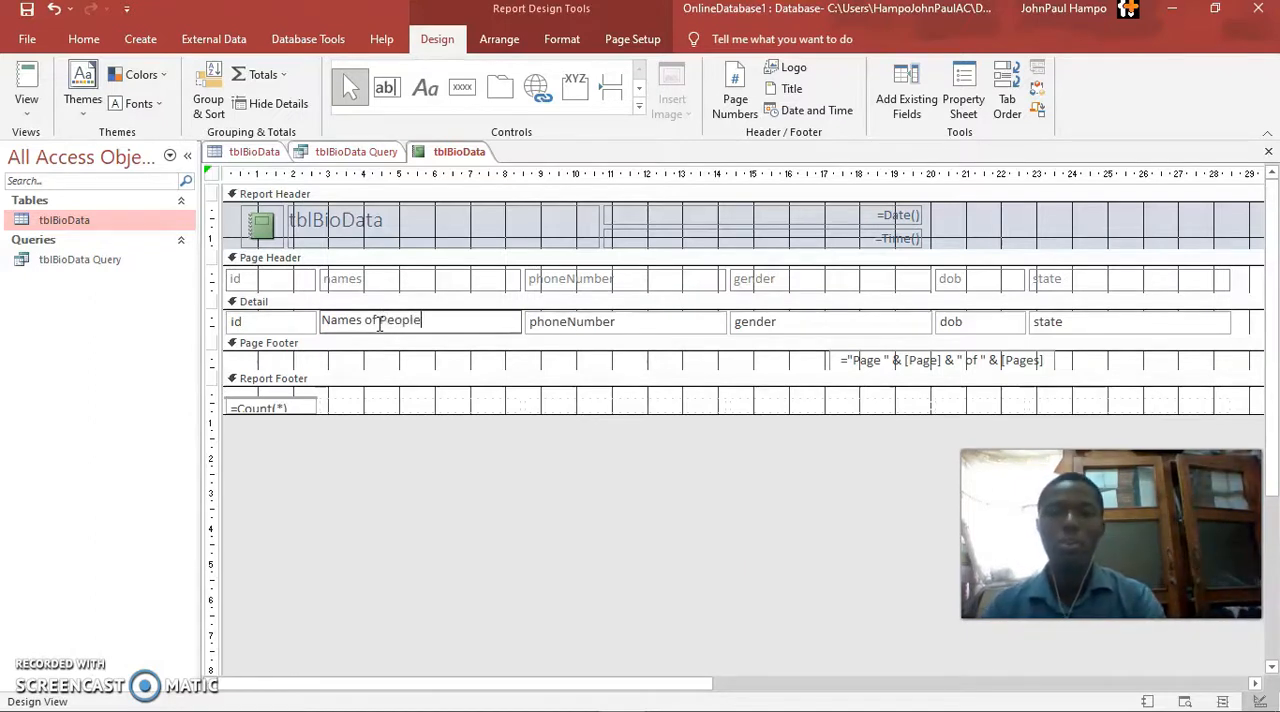
# Begin replacing the Detail section's id text, and undo the edits to both the id and names text boxes
pyautogui.click(275, 321)
pyautogui.click(265, 321)
pyautogui.press('BackSpace')
pyautogui.press('BackSpace')
pyautogui.write('I')
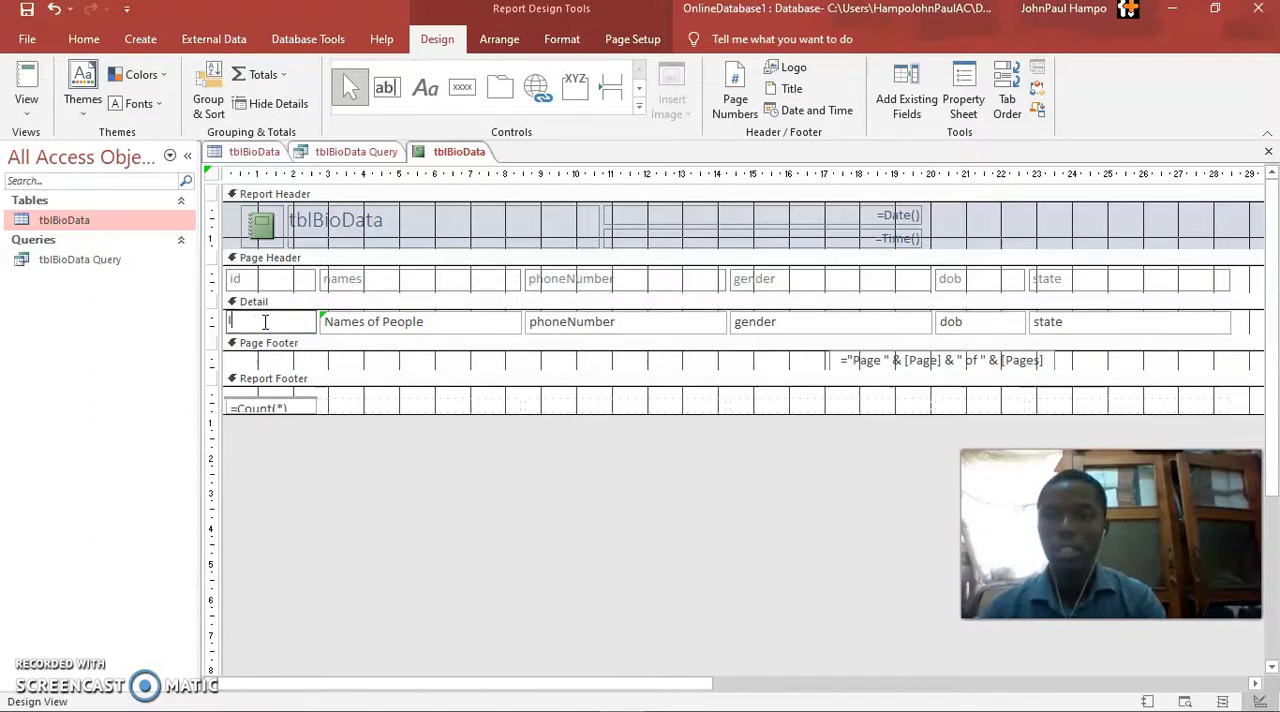
pyautogui.hotkey('ctrl', 'z')
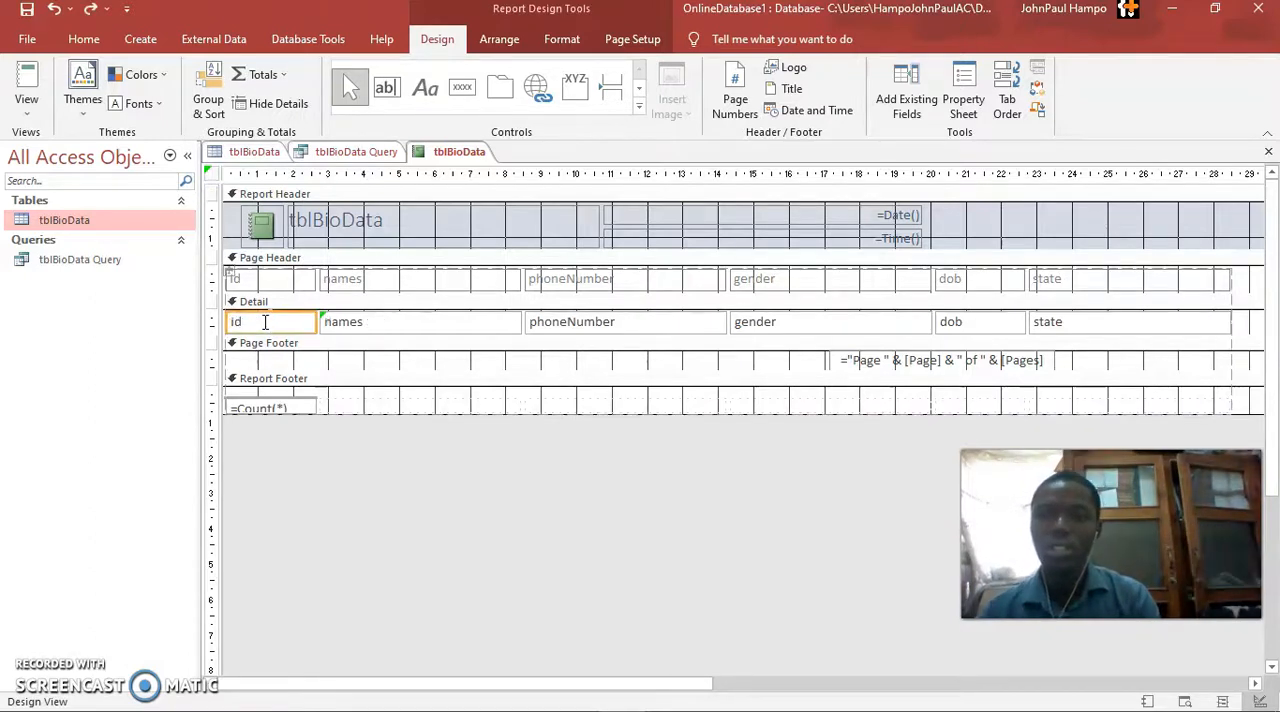
# Change the names label in the Page Header section to Names of People
pyautogui.click(381, 281)
pyautogui.press('F4')
pyautogui.click(381, 280)
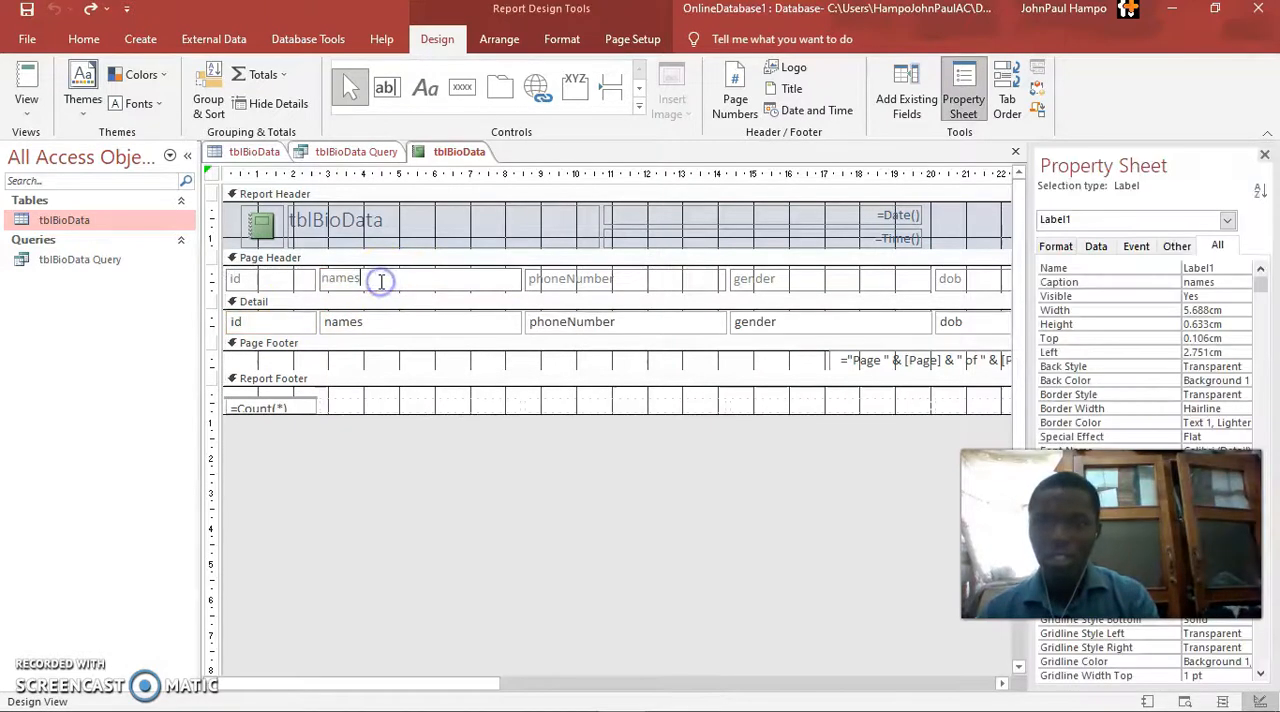
pyautogui.press('BackSpace')
pyautogui.press('BackSpace')
pyautogui.press('BackSpace')
pyautogui.press('BackSpace')
pyautogui.press('BackSpace')
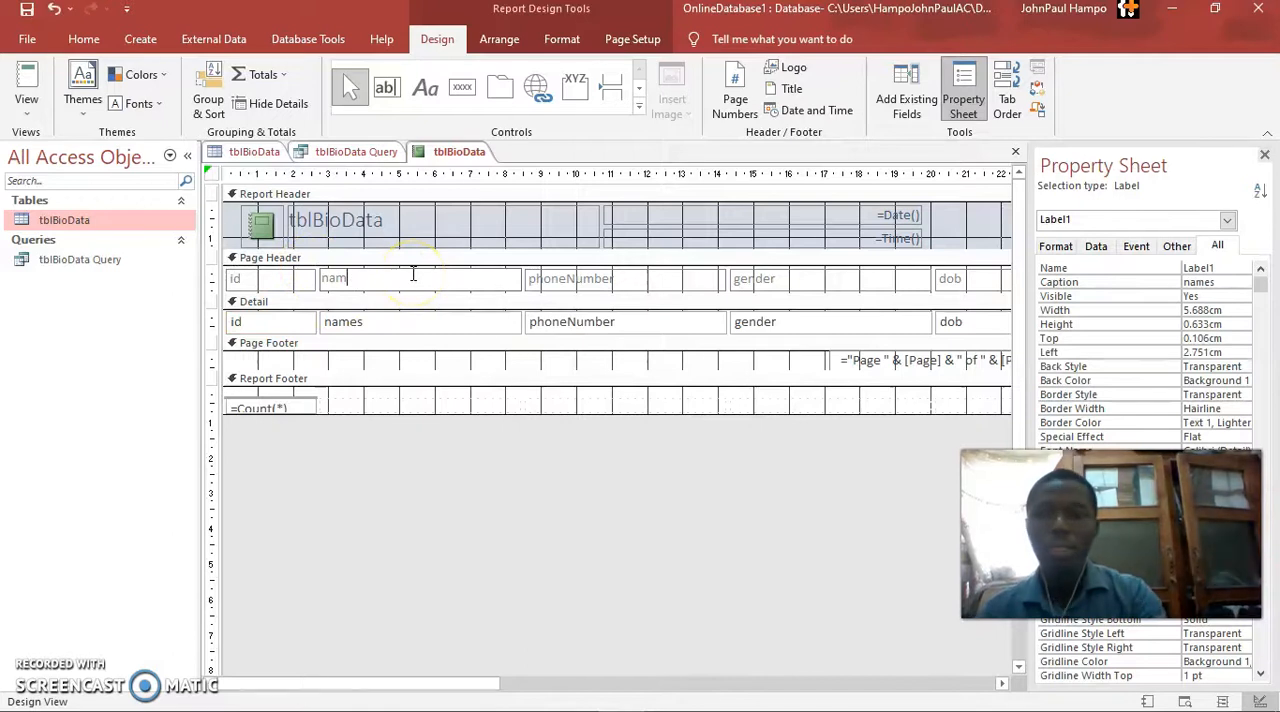
pyautogui.write('Nam')
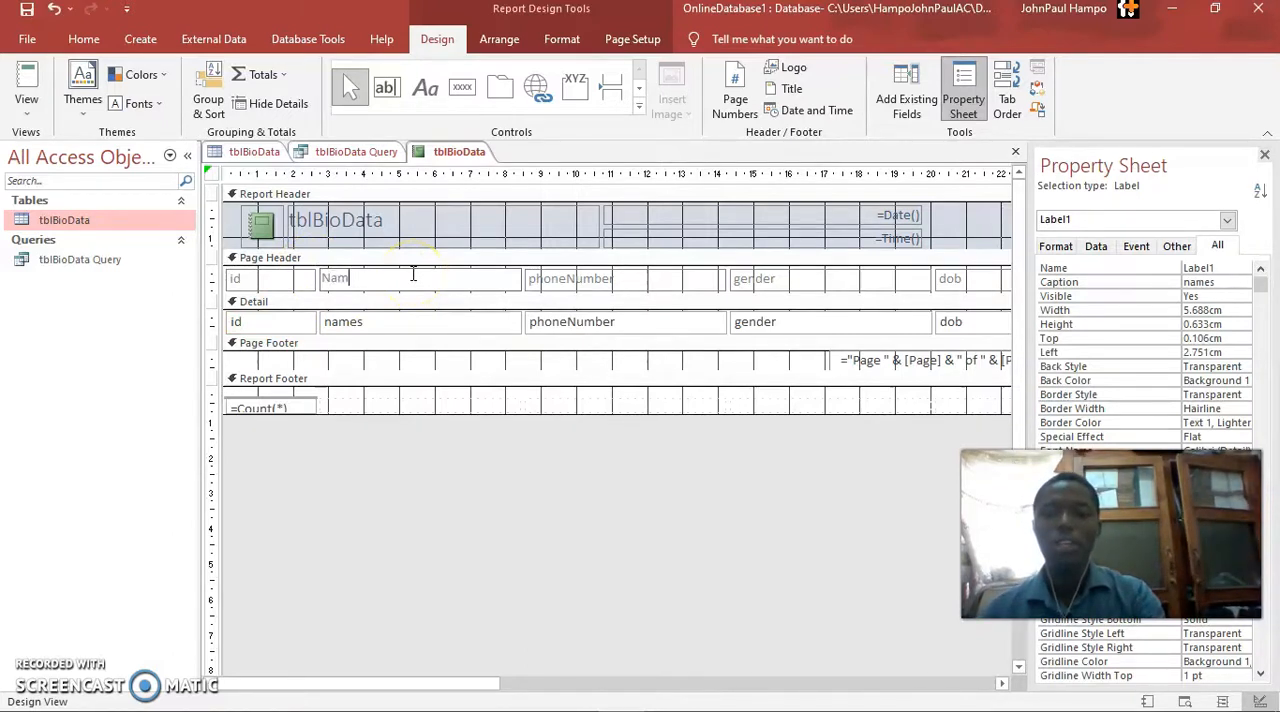
pyautogui.write('es of People')
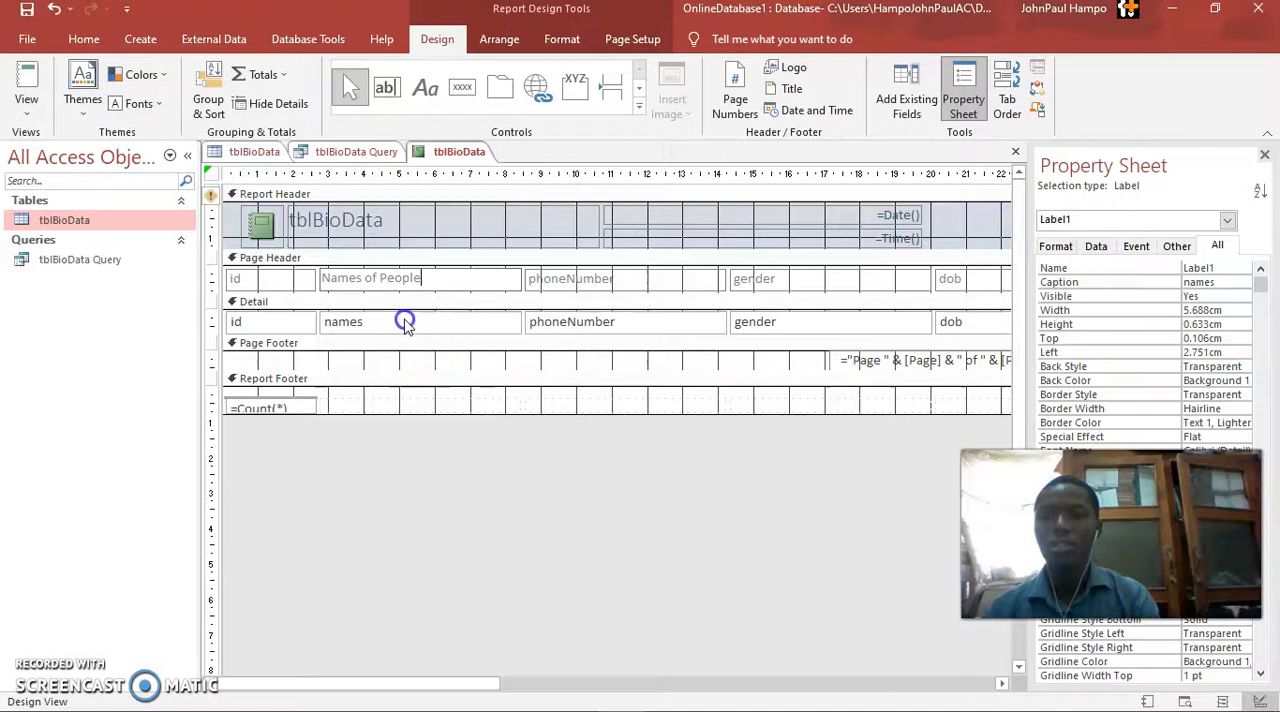
pyautogui.click(403, 320)
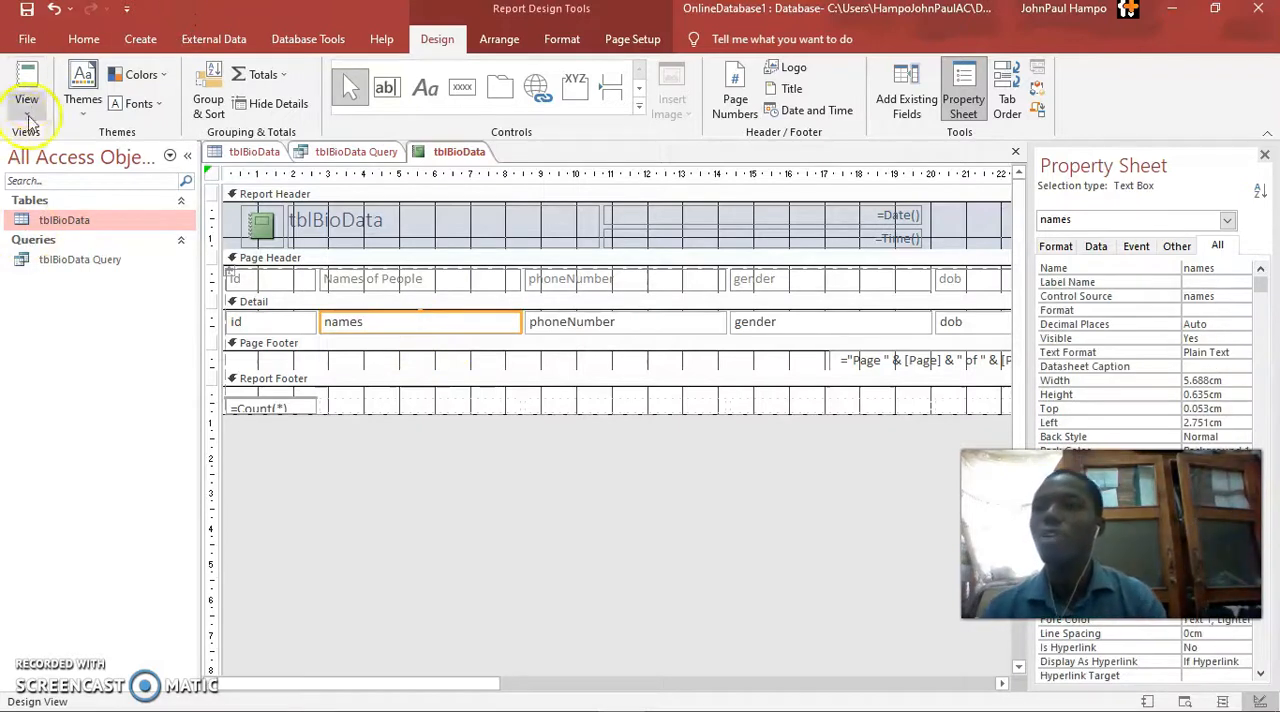
# Check the report in Report View and Layout View, and return to Design View
pyautogui.click(27, 82)
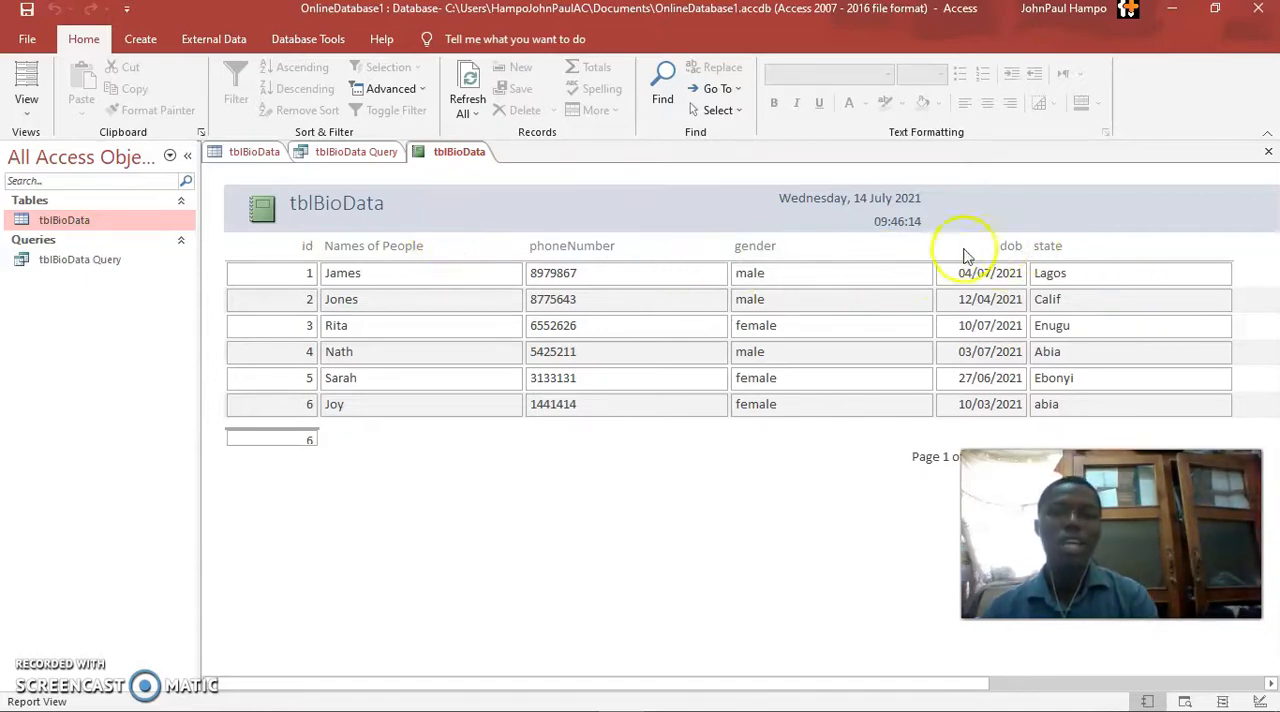
pyautogui.click(24, 80)
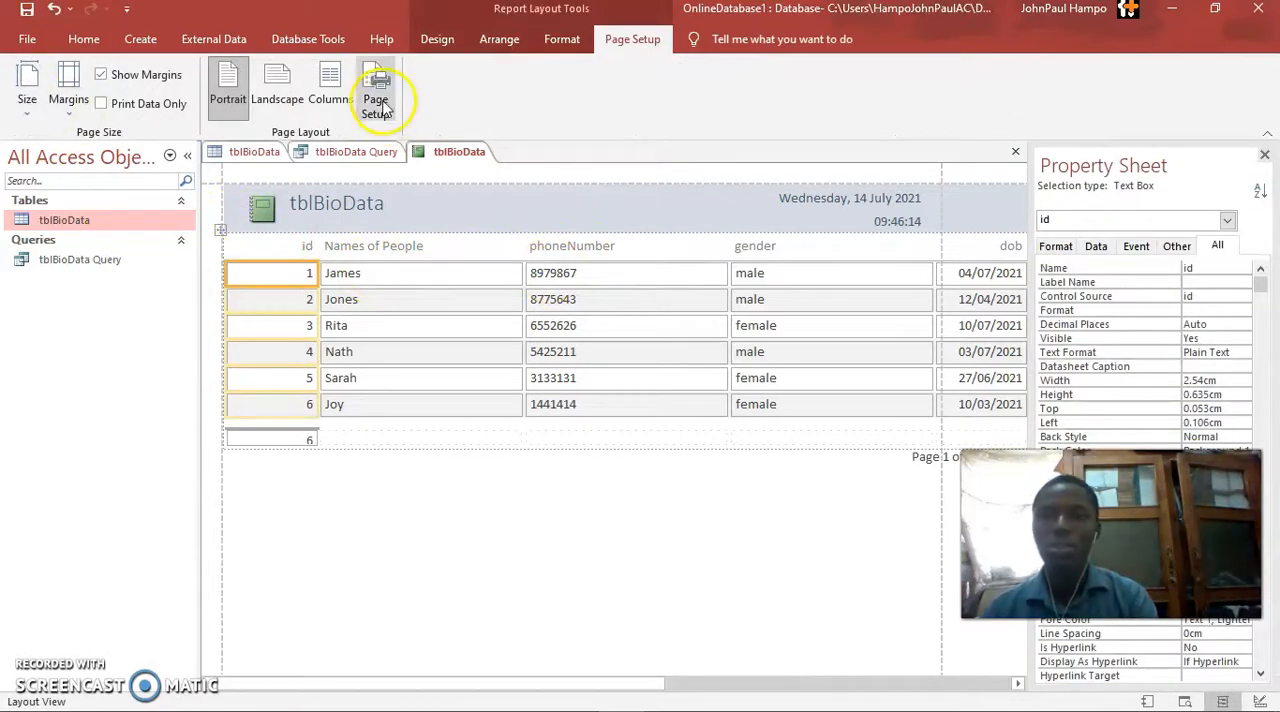
pyautogui.click(437, 39)
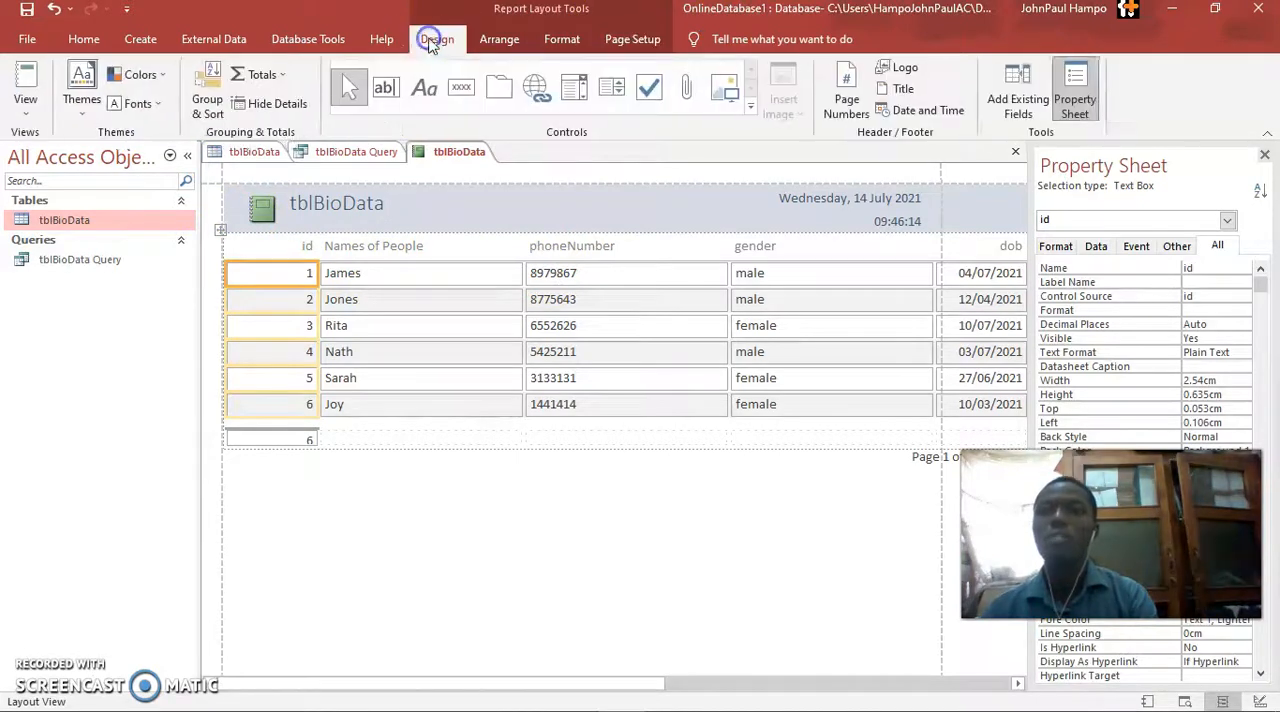
pyautogui.click(28, 108)
pyautogui.click(88, 270)
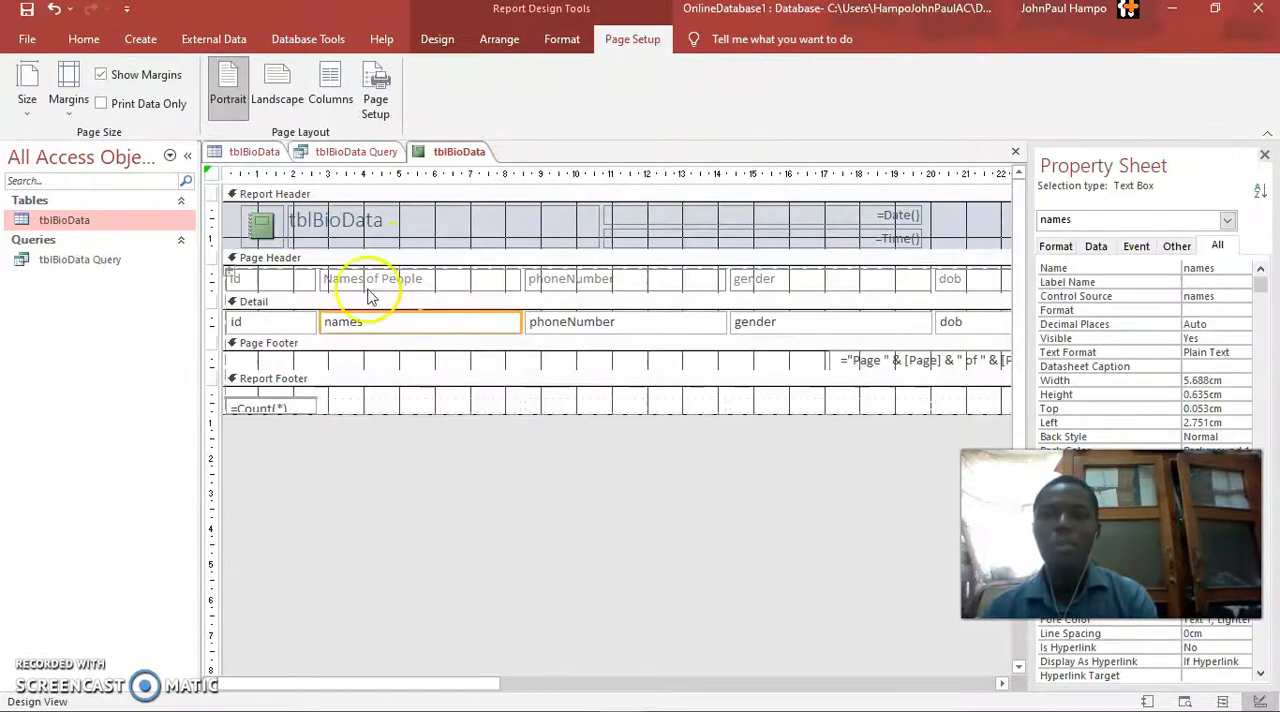
# Change the Page Header's id label to S/N and its phoneNumber label to phPhone Numbers
pyautogui.click(275, 276)
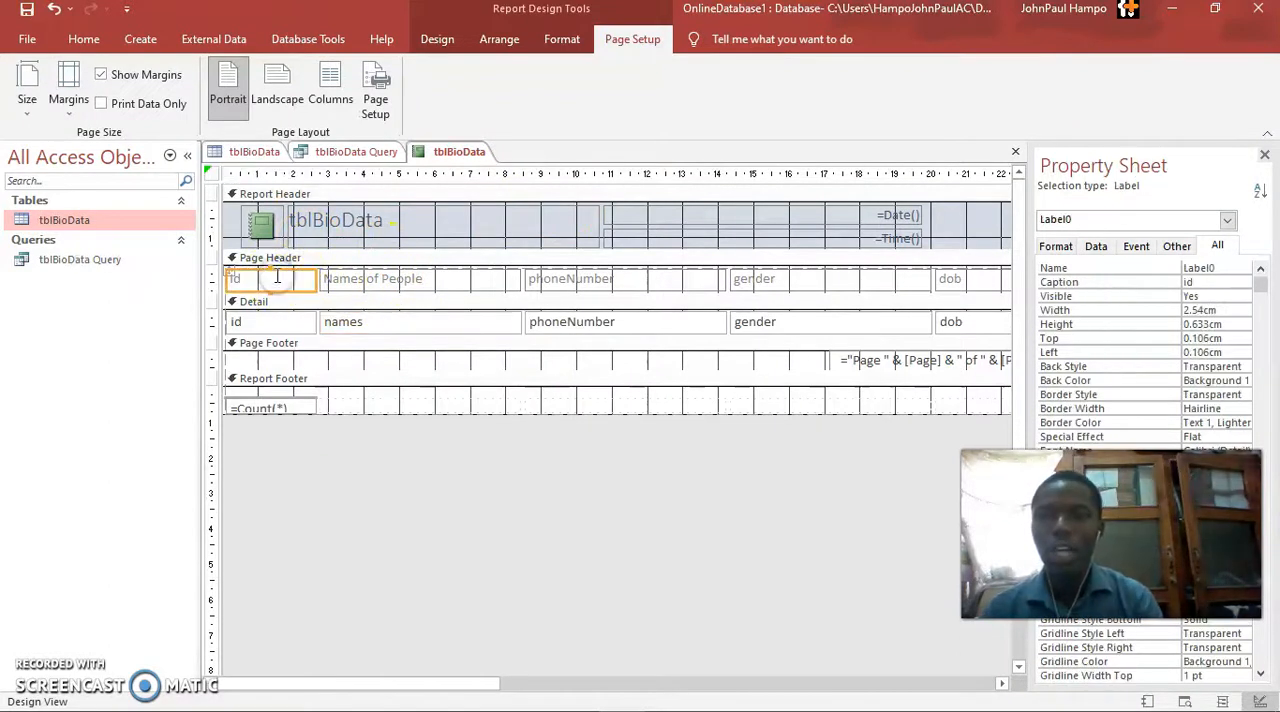
pyautogui.doubleClick(248, 279)
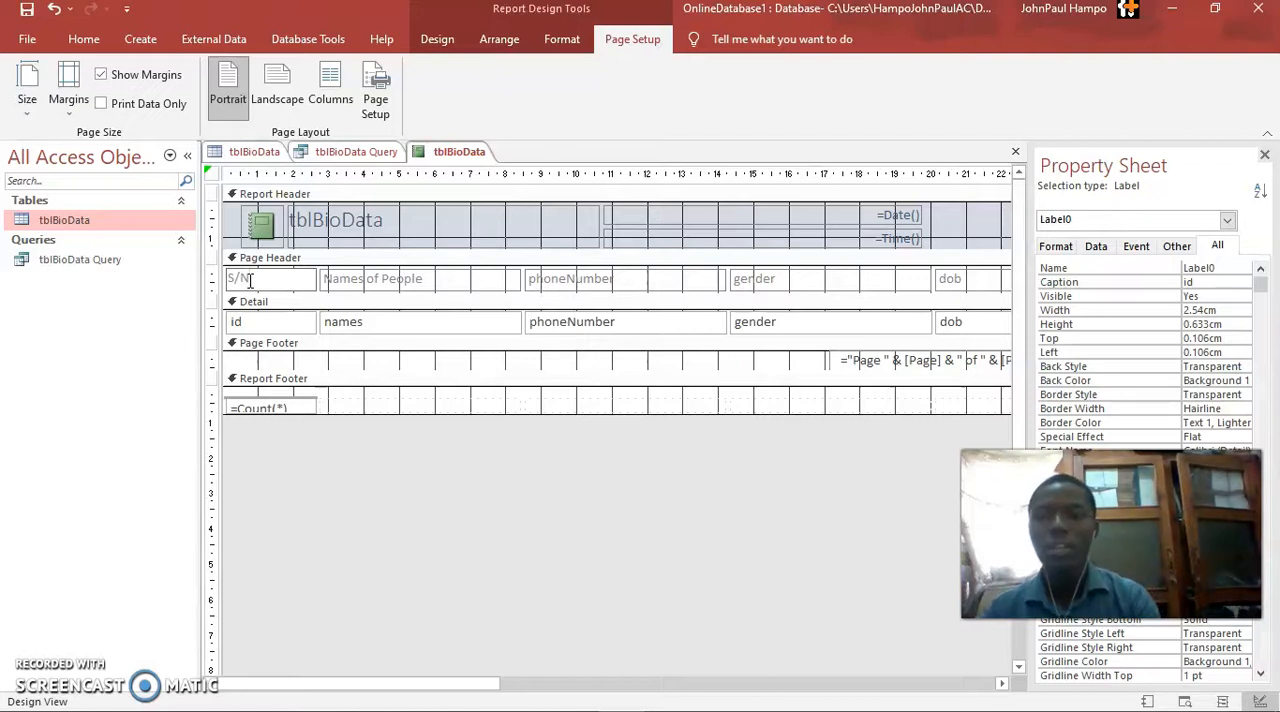
pyautogui.click(543, 278)
pyautogui.click(543, 278)
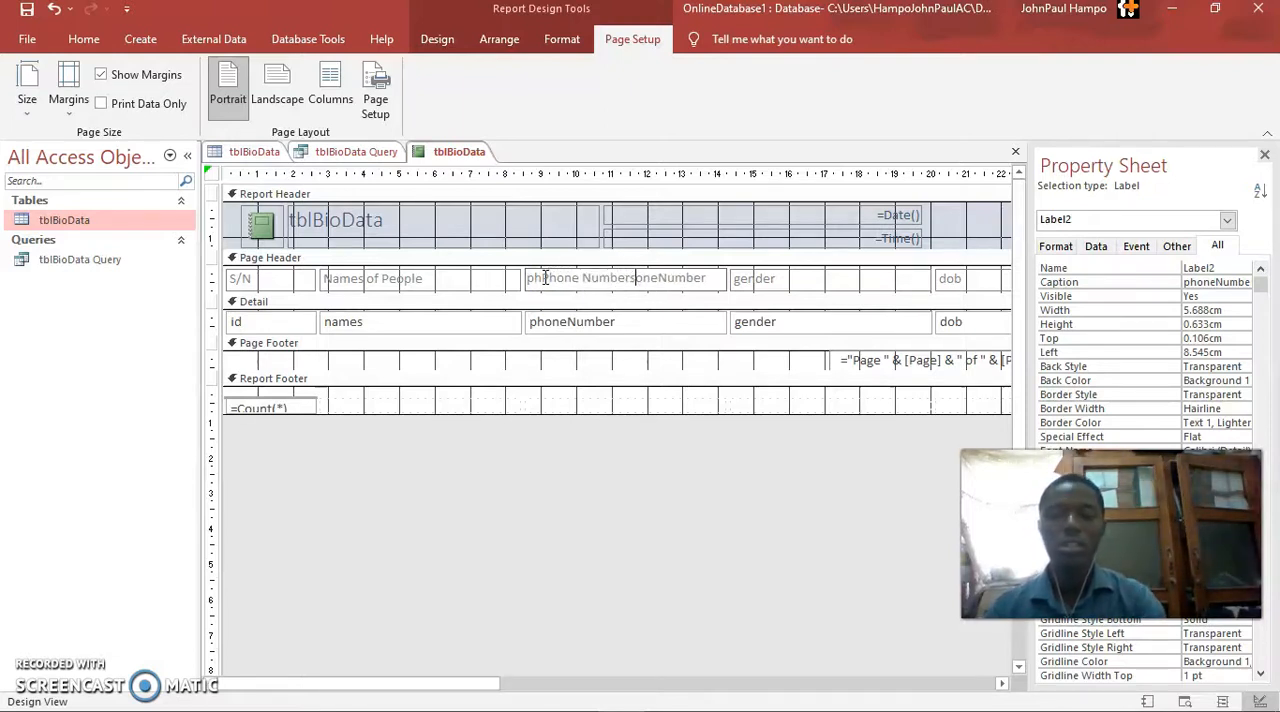
pyautogui.hotkey('shift', 'End')
pyautogui.press('Delete')
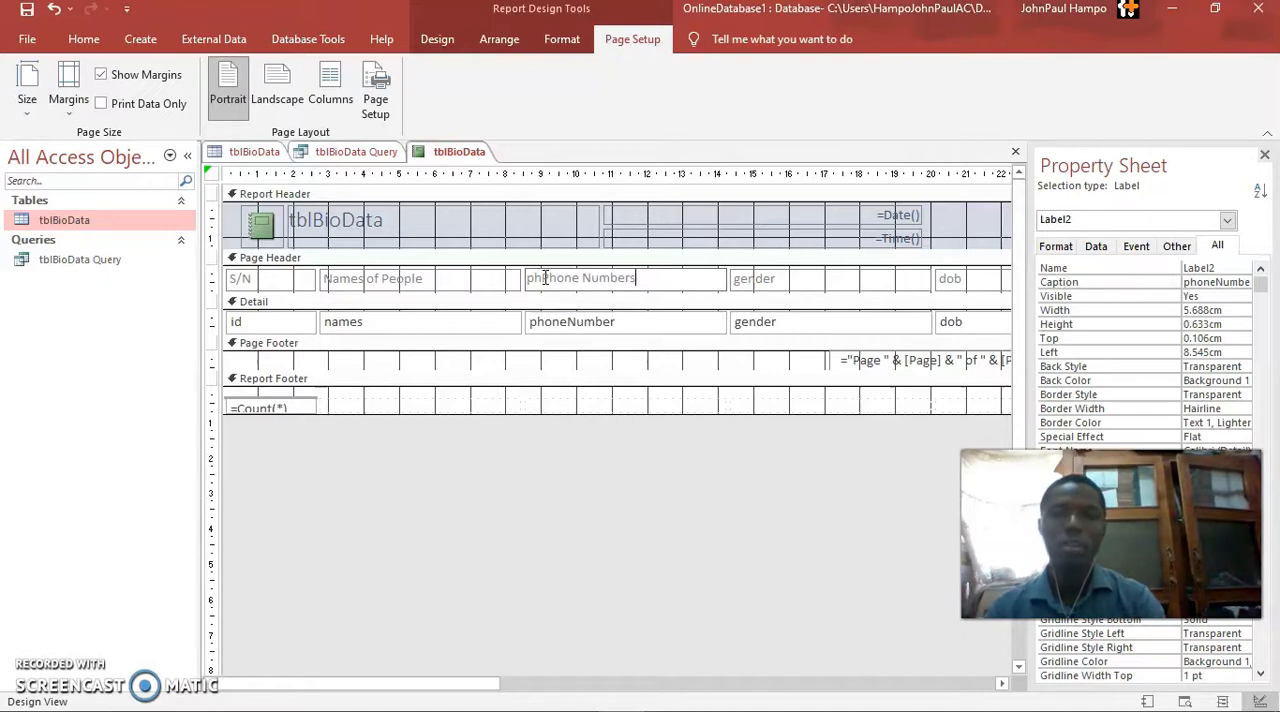
# Change the Page Header's gender label to Gender and its dob label to Date of Birth
pyautogui.click(769, 278)
pyautogui.click(769, 278)
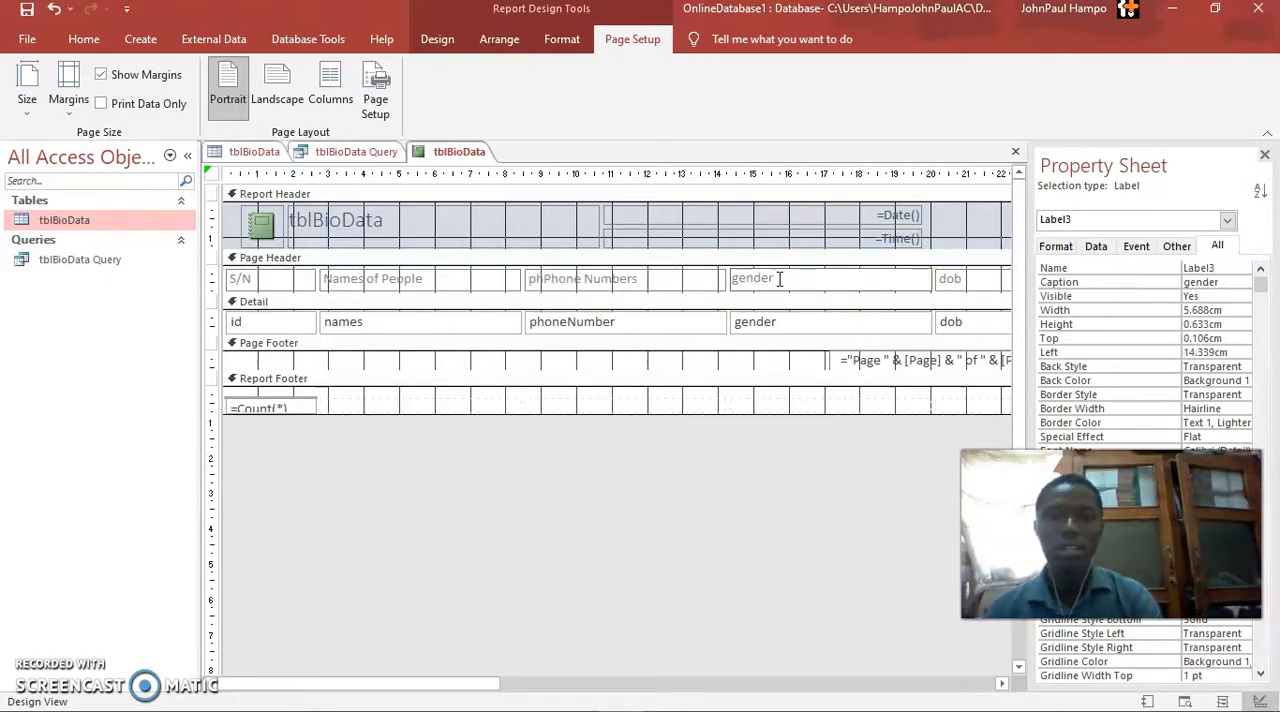
pyautogui.moveTo(772, 278); pyautogui.dragTo(689, 266)
pyautogui.write('Gender')
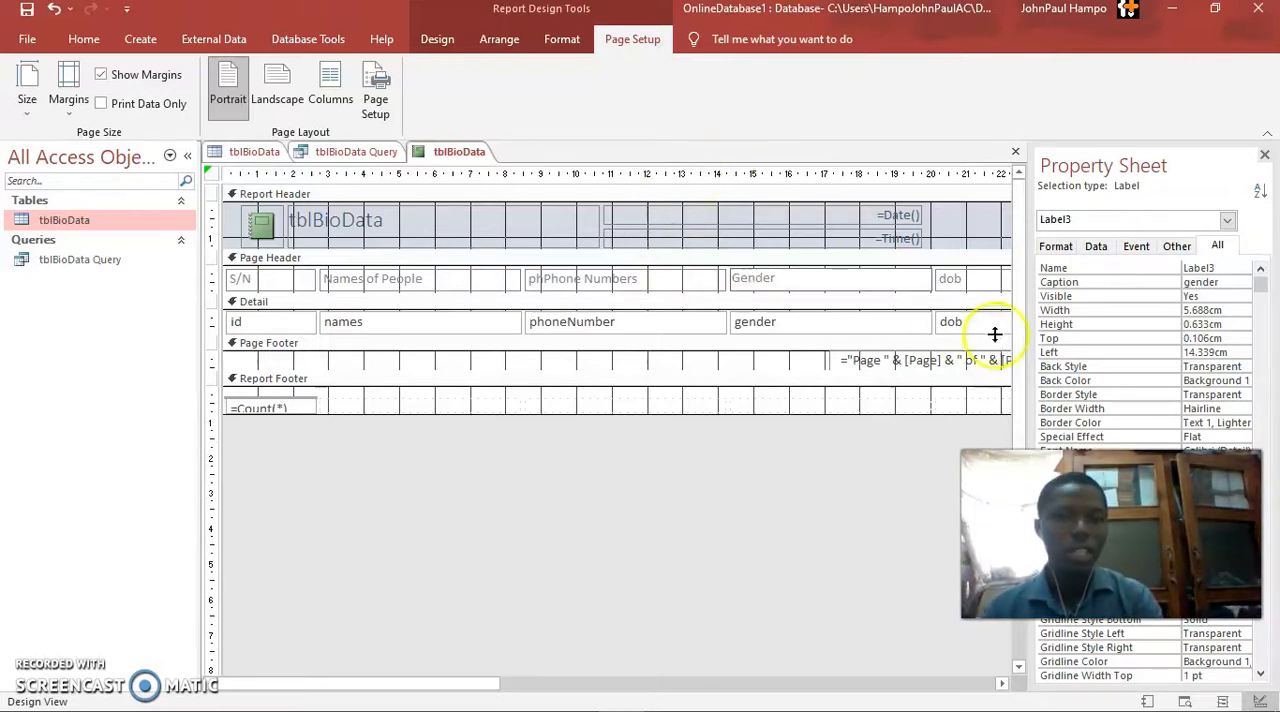
pyautogui.click(977, 281)
pyautogui.doubleClick(974, 280)
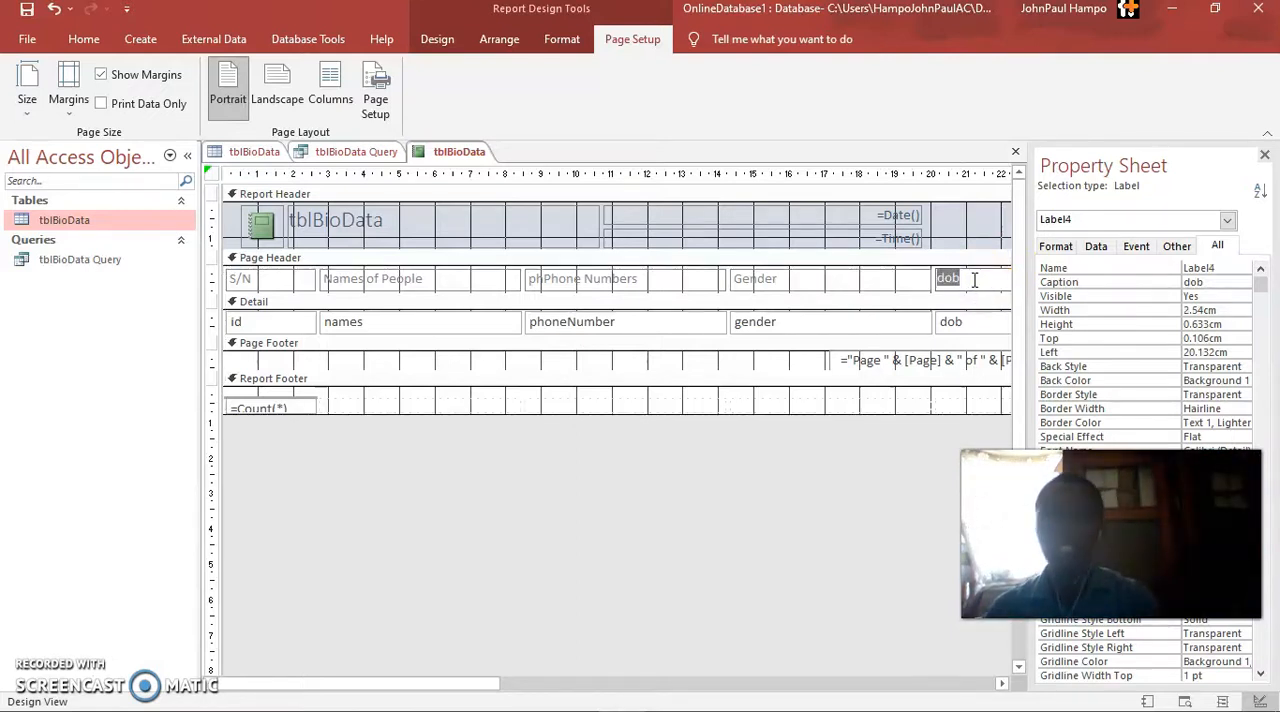
pyautogui.write('Date of Birth')
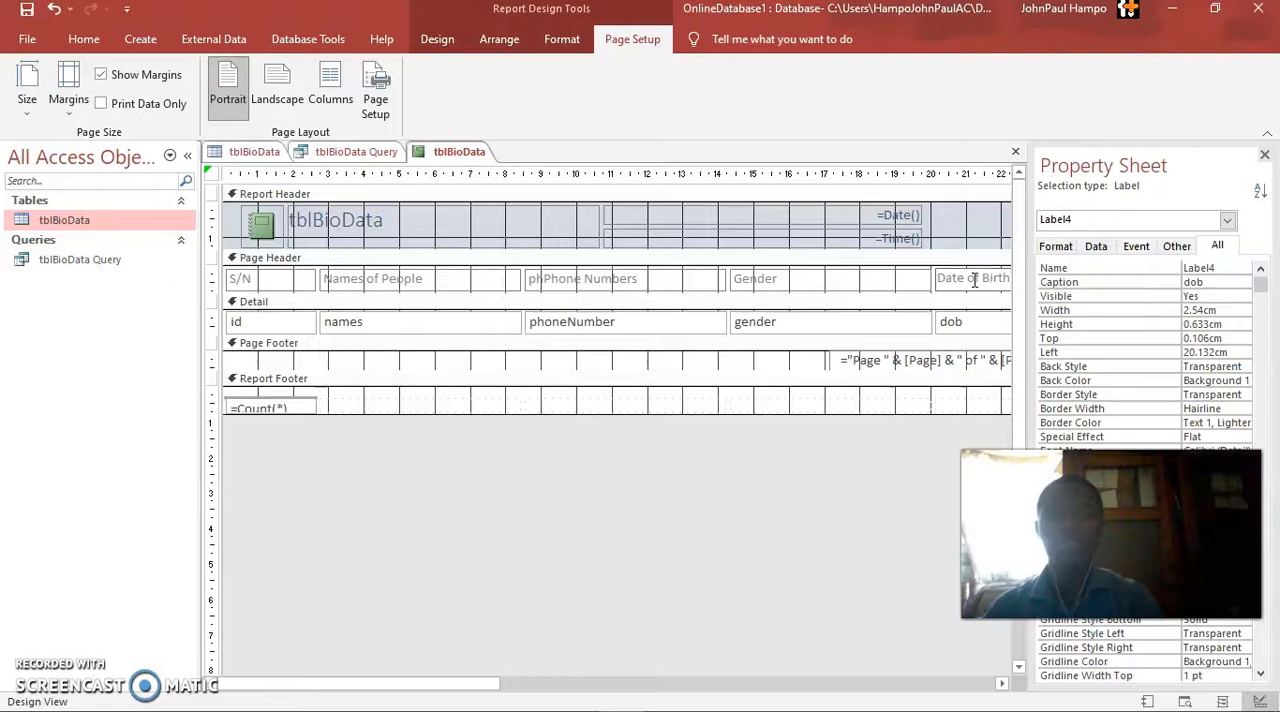
pyautogui.click(958, 551)
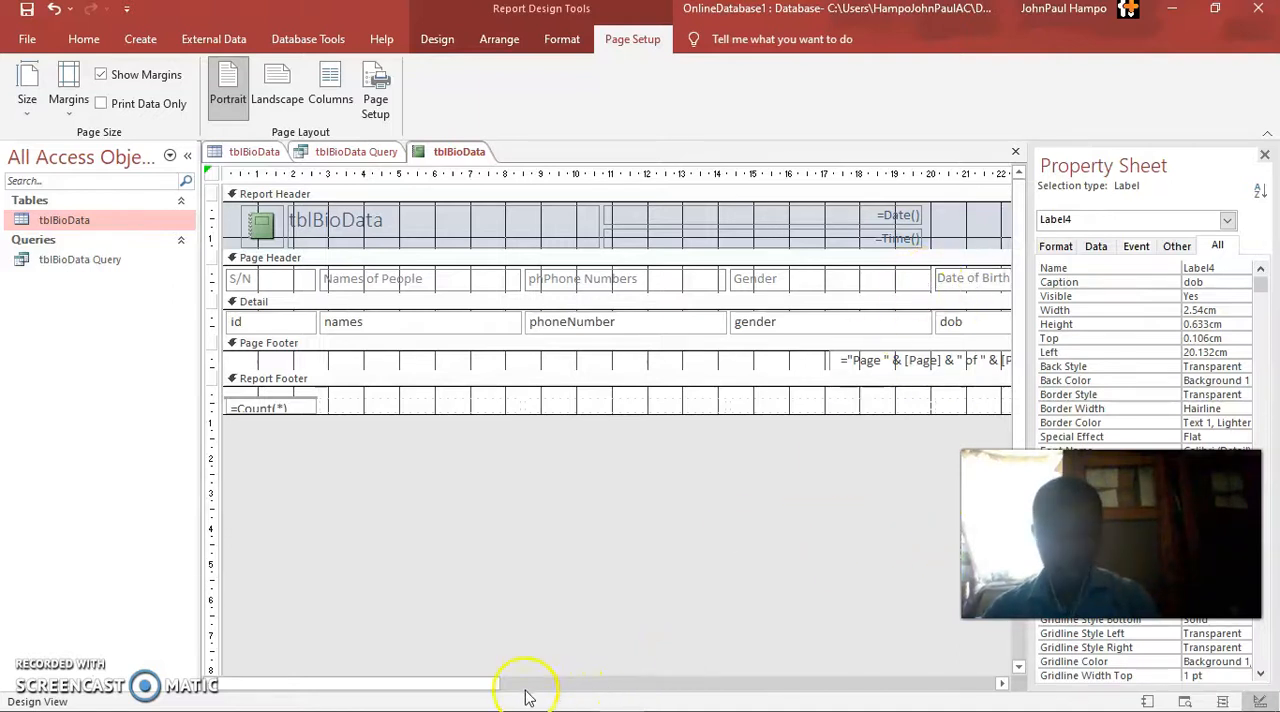
# Change the state label in the Page Header section to Location
pyautogui.moveTo(486, 686); pyautogui.dragTo(790, 678)
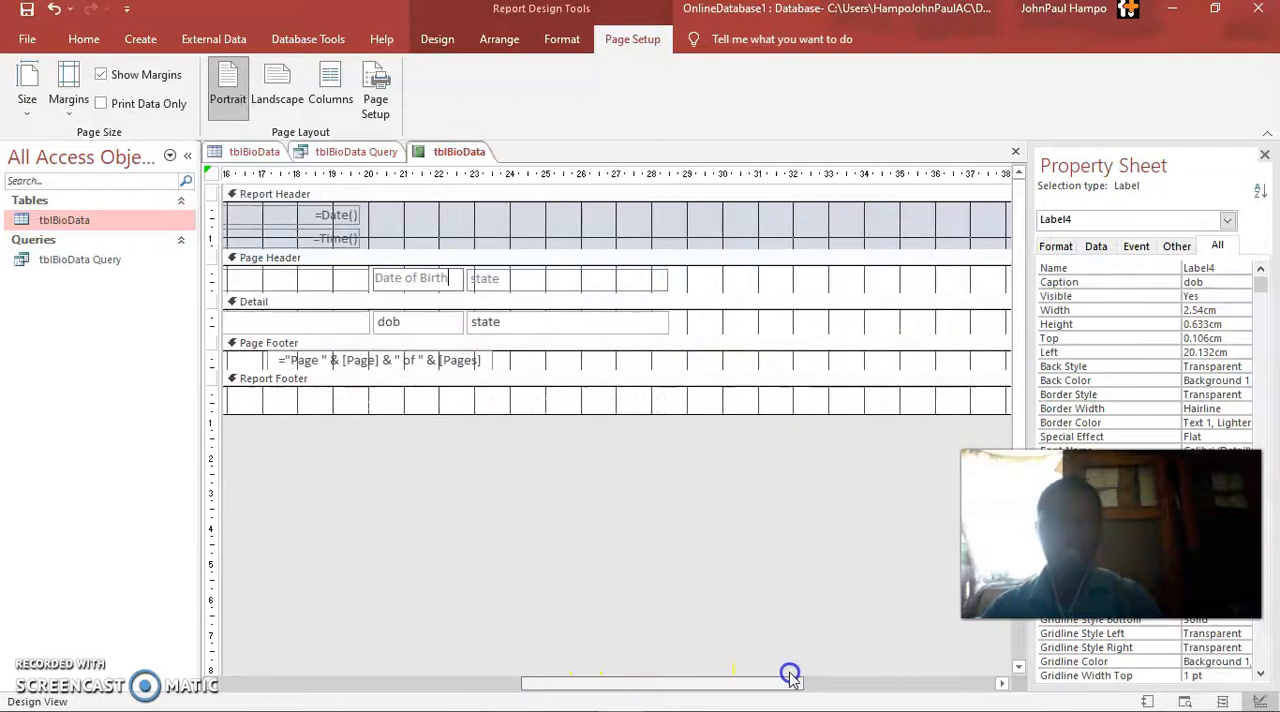
pyautogui.click(508, 279)
pyautogui.doubleClick(508, 278)
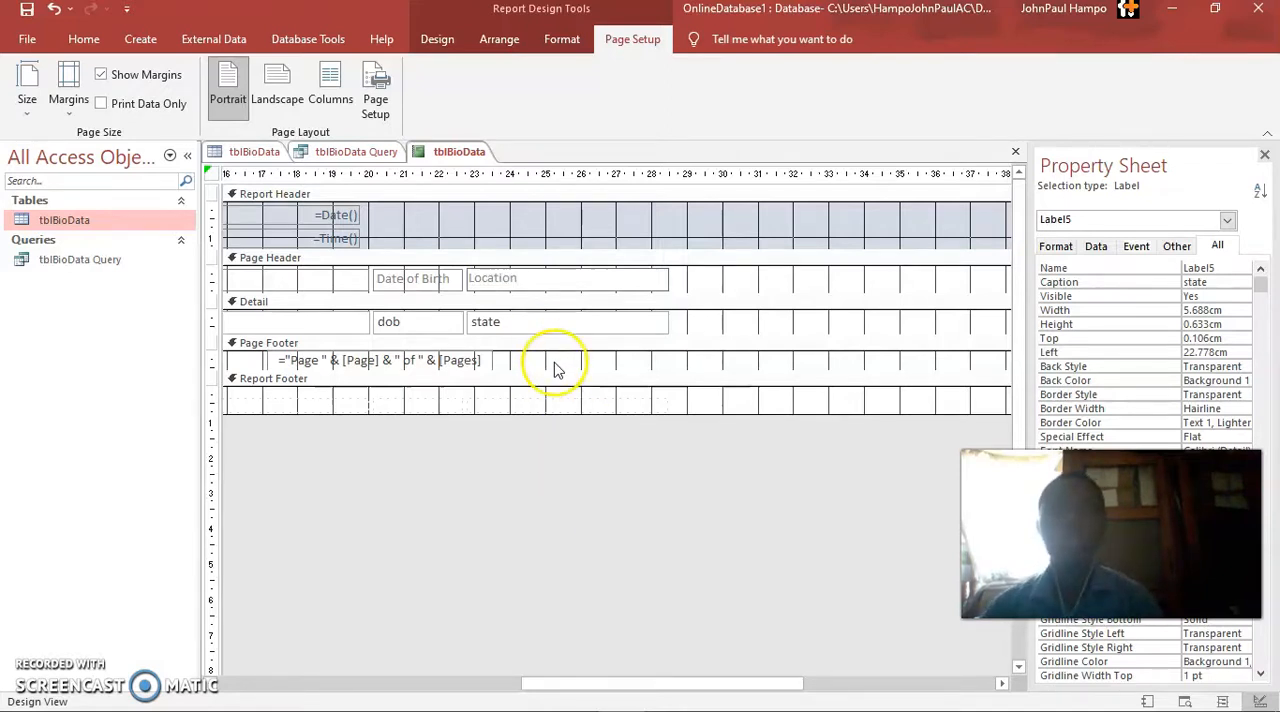
pyautogui.click(701, 322)
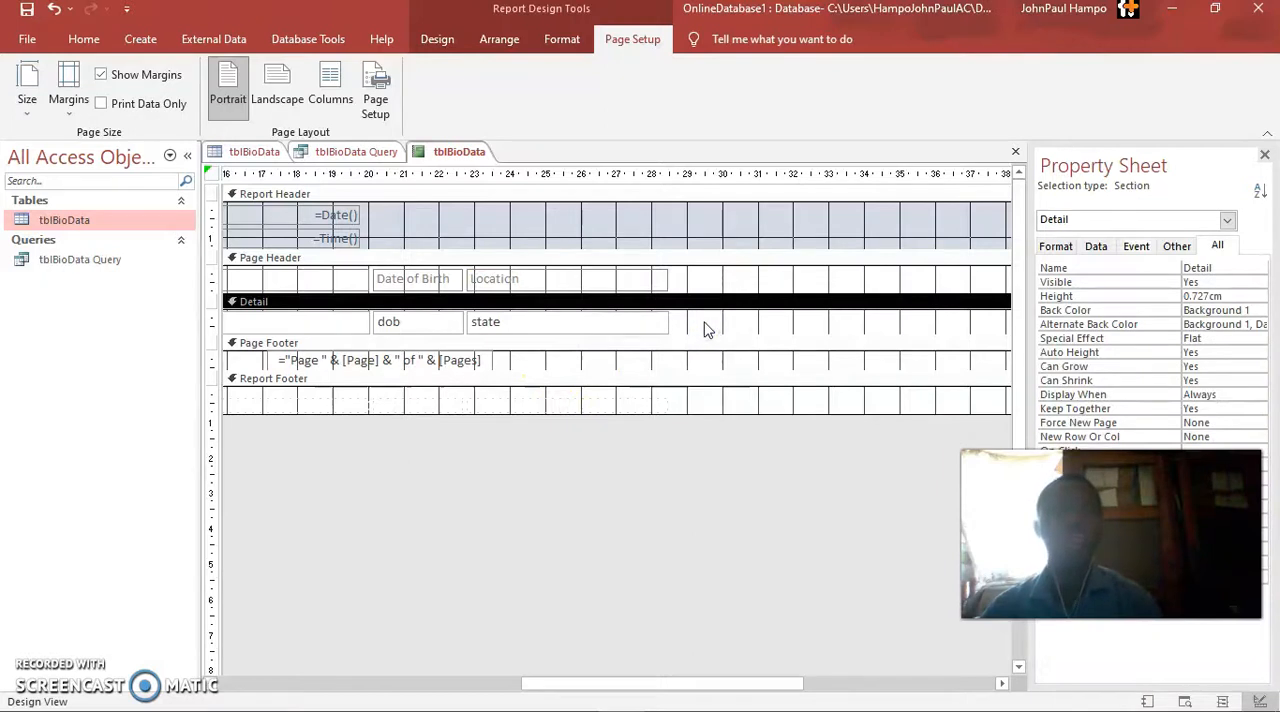
pyautogui.moveTo(571, 682); pyautogui.dragTo(485, 664)
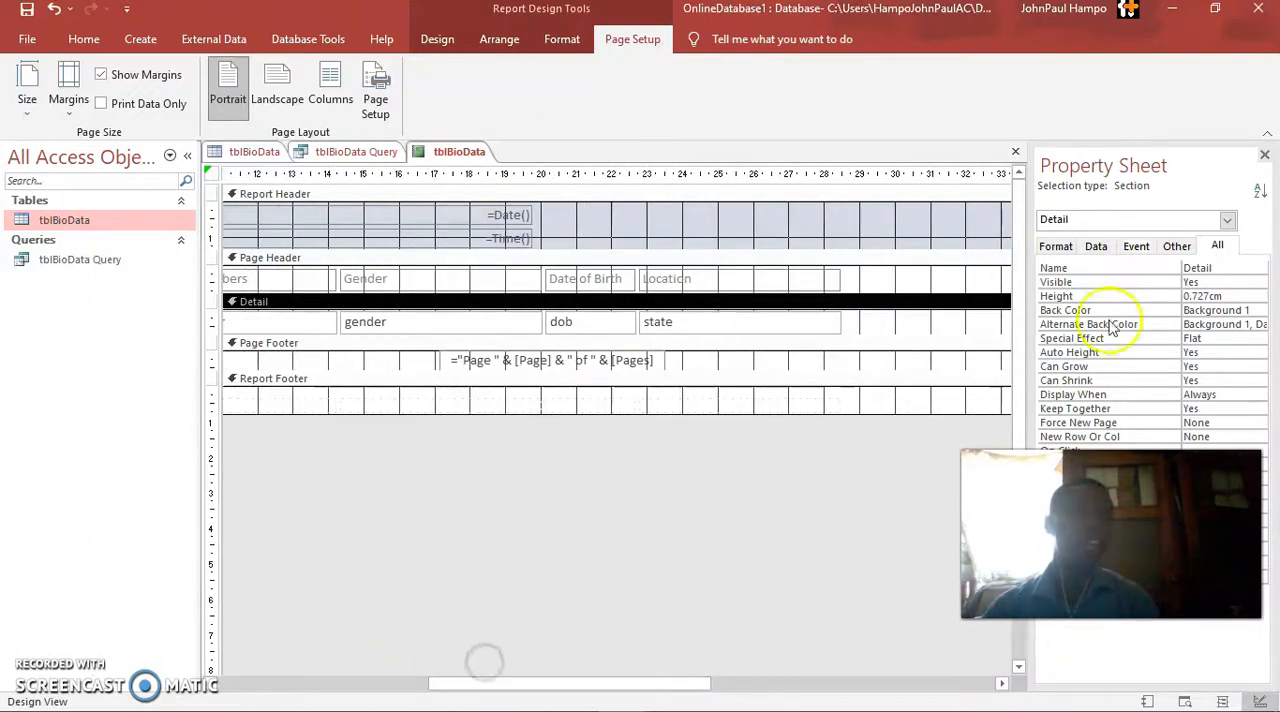
# Show the report in Report View to check the edited column headings
pyautogui.click(1078, 270)
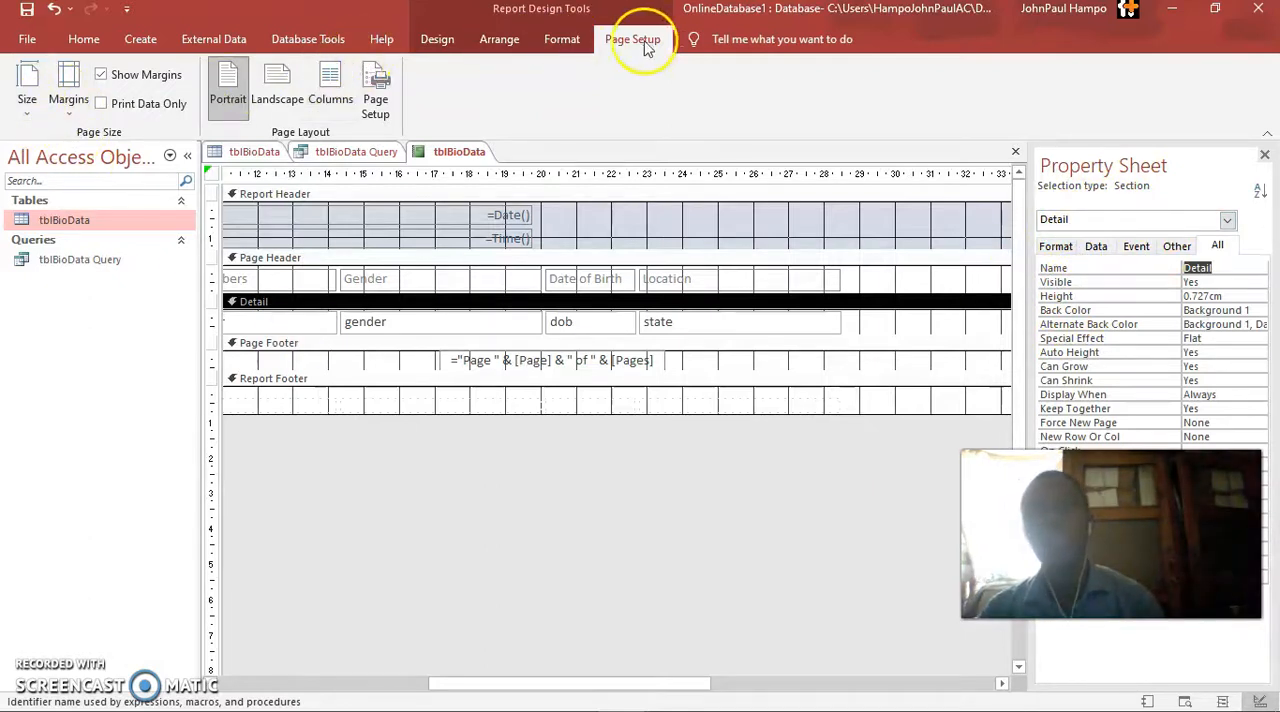
pyautogui.click(440, 42)
pyautogui.click(26, 105)
pyautogui.click(75, 155)
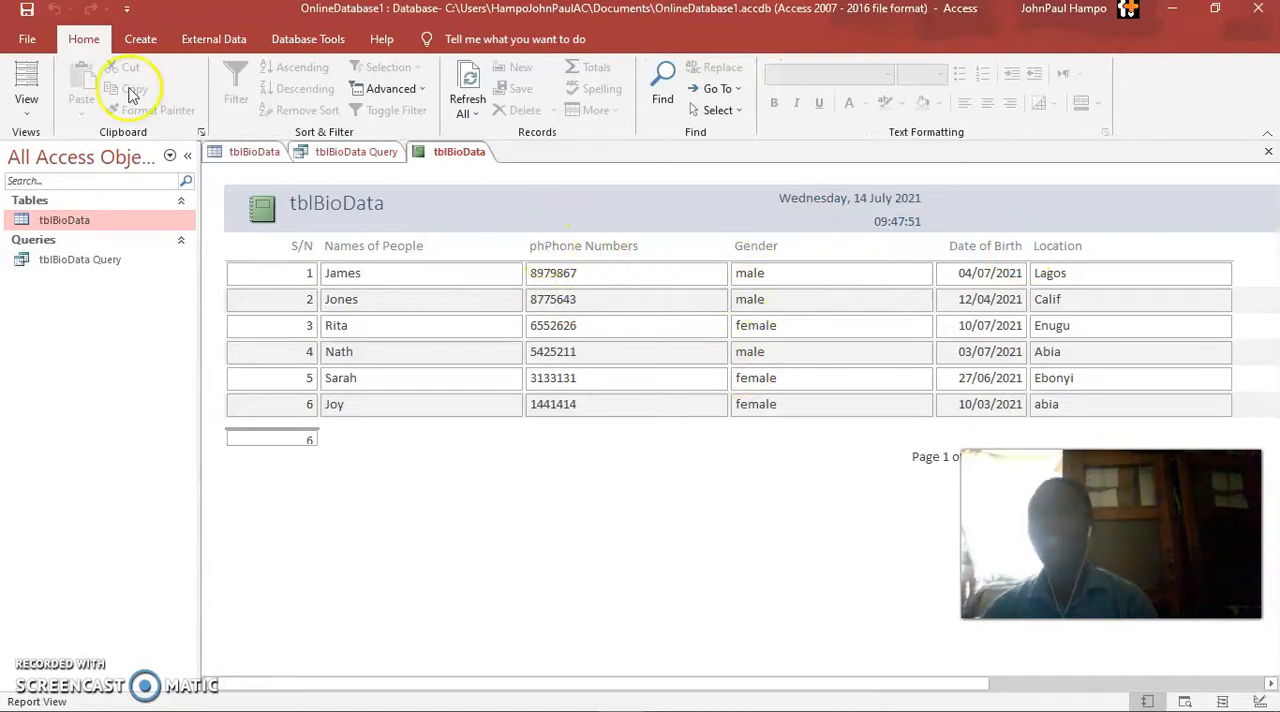
pyautogui.click(27, 105)
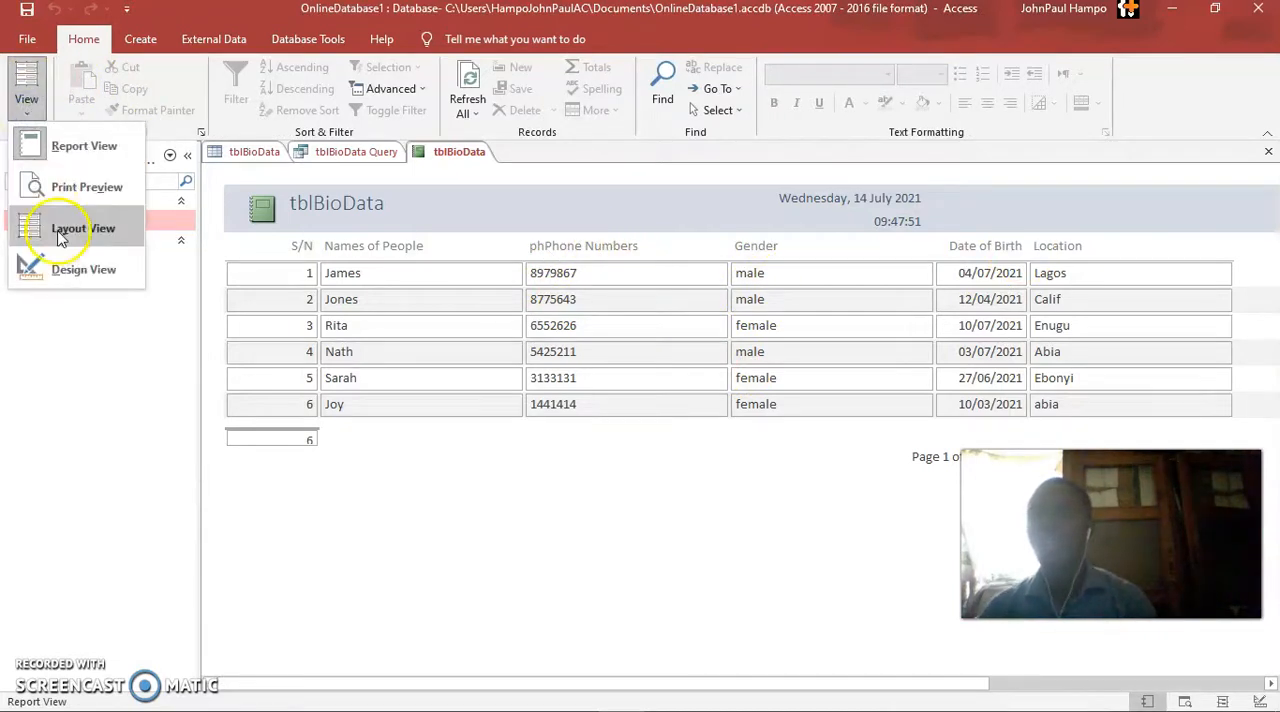
pyautogui.click(60, 262)
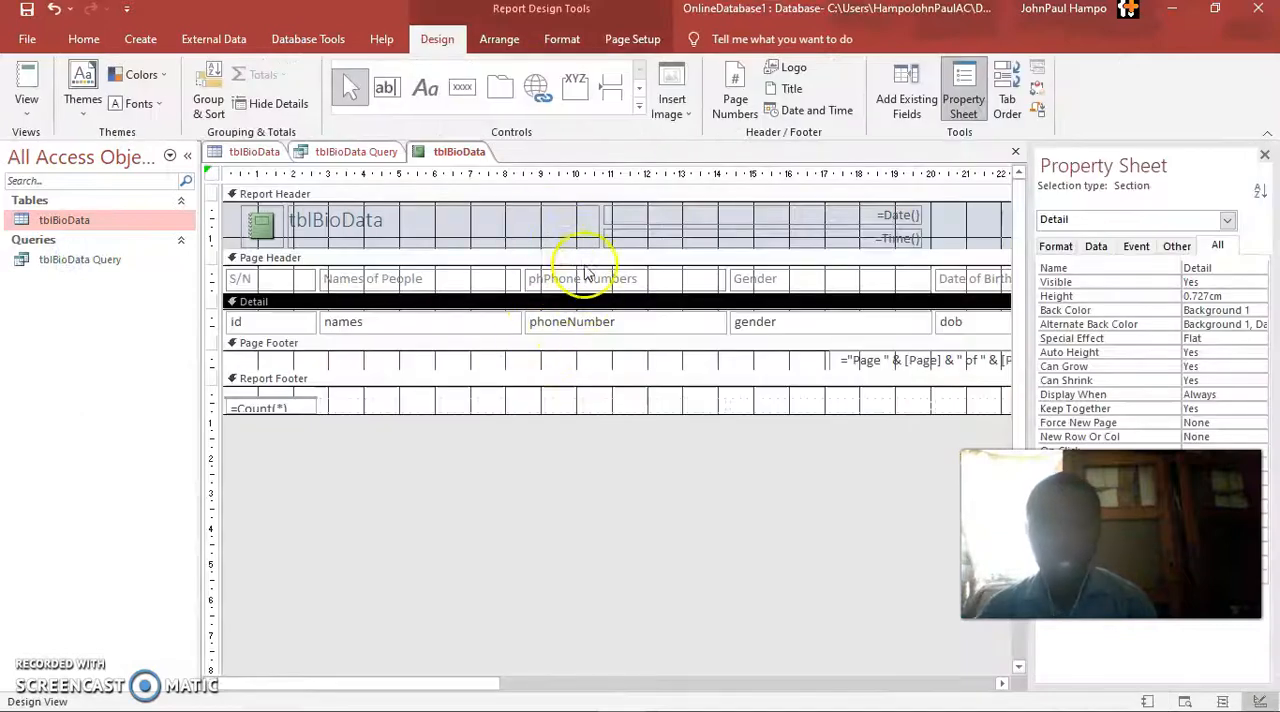
pyautogui.click(540, 281)
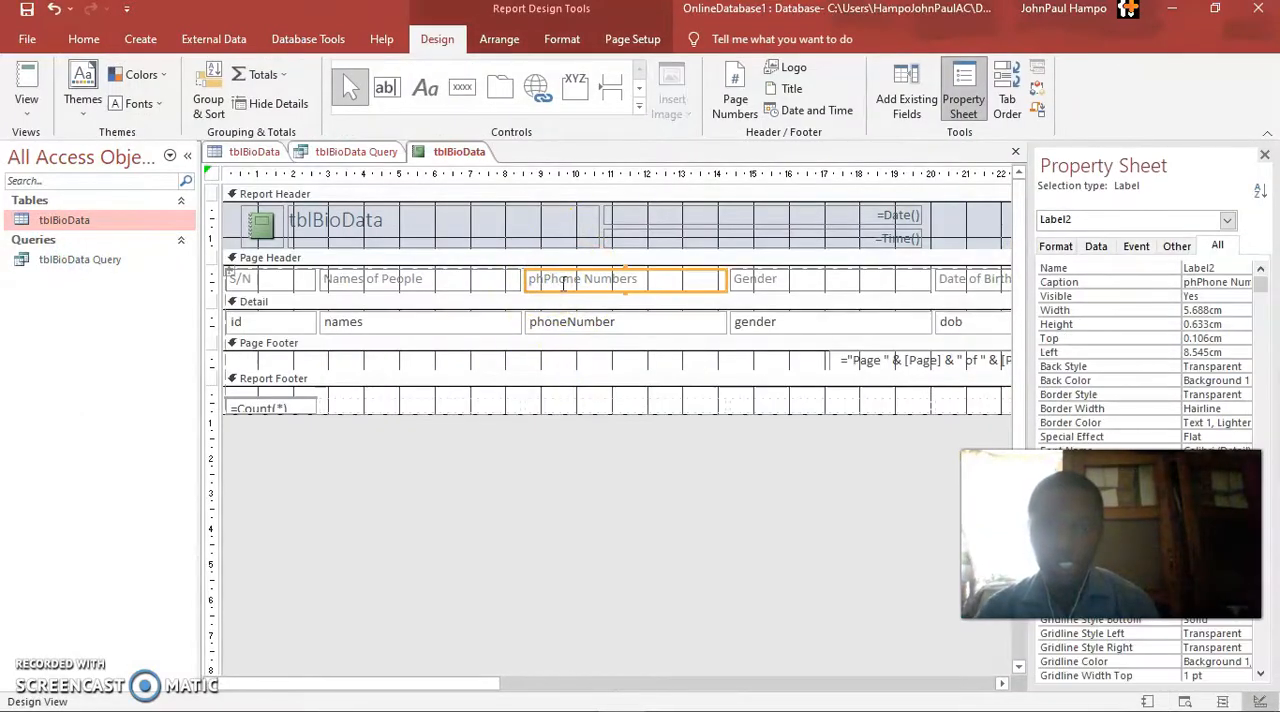
pyautogui.doubleClick(541, 279)
pyautogui.click(542, 279)
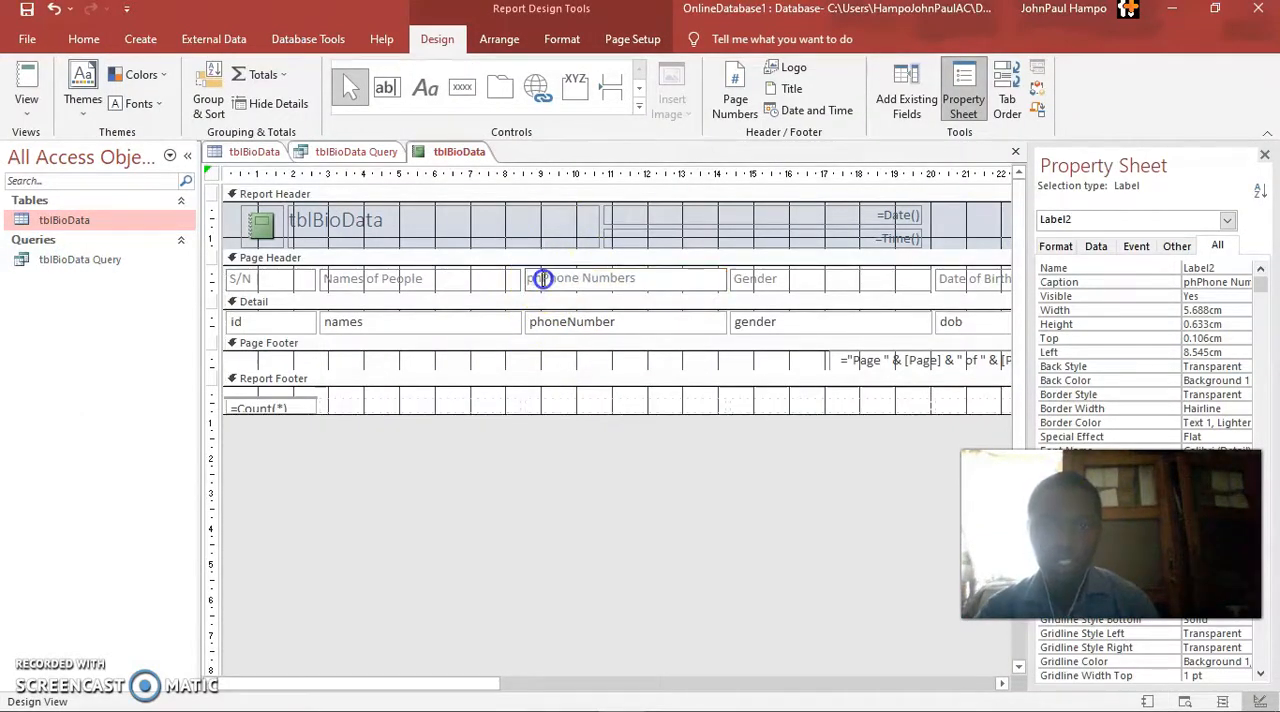
pyautogui.press('BackSpace')
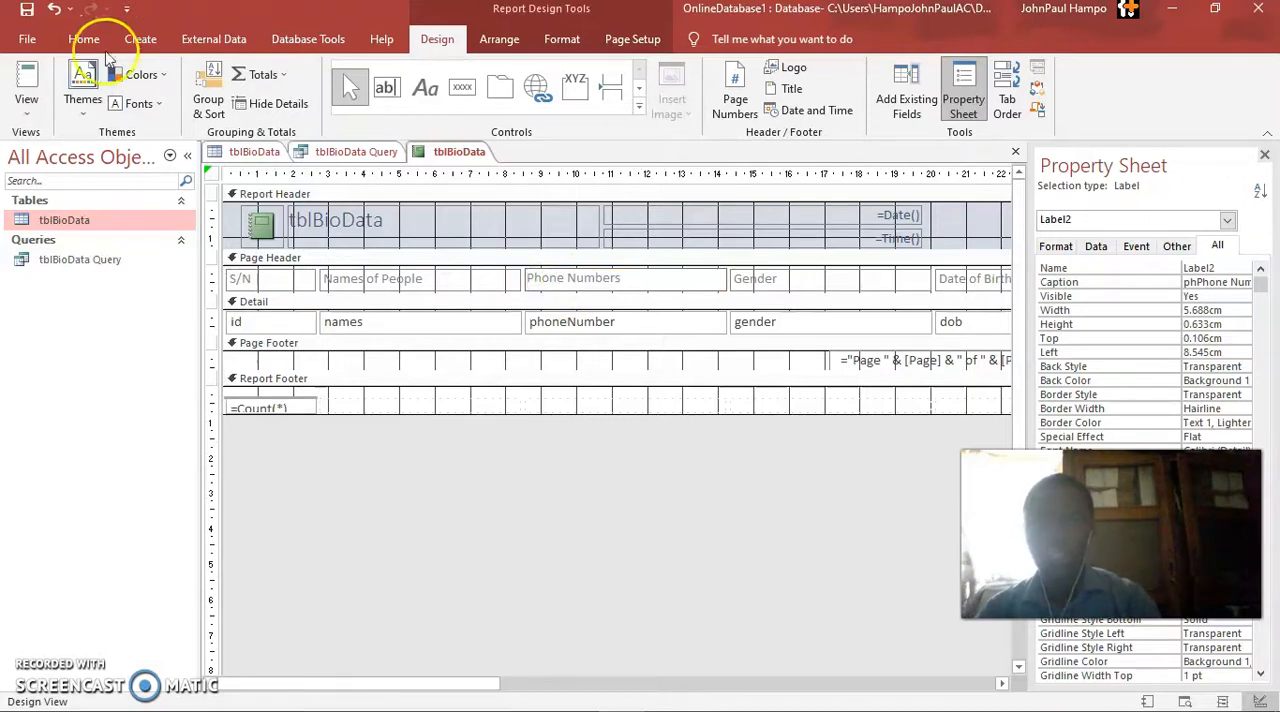
pyautogui.click(27, 105)
pyautogui.click(40, 145)
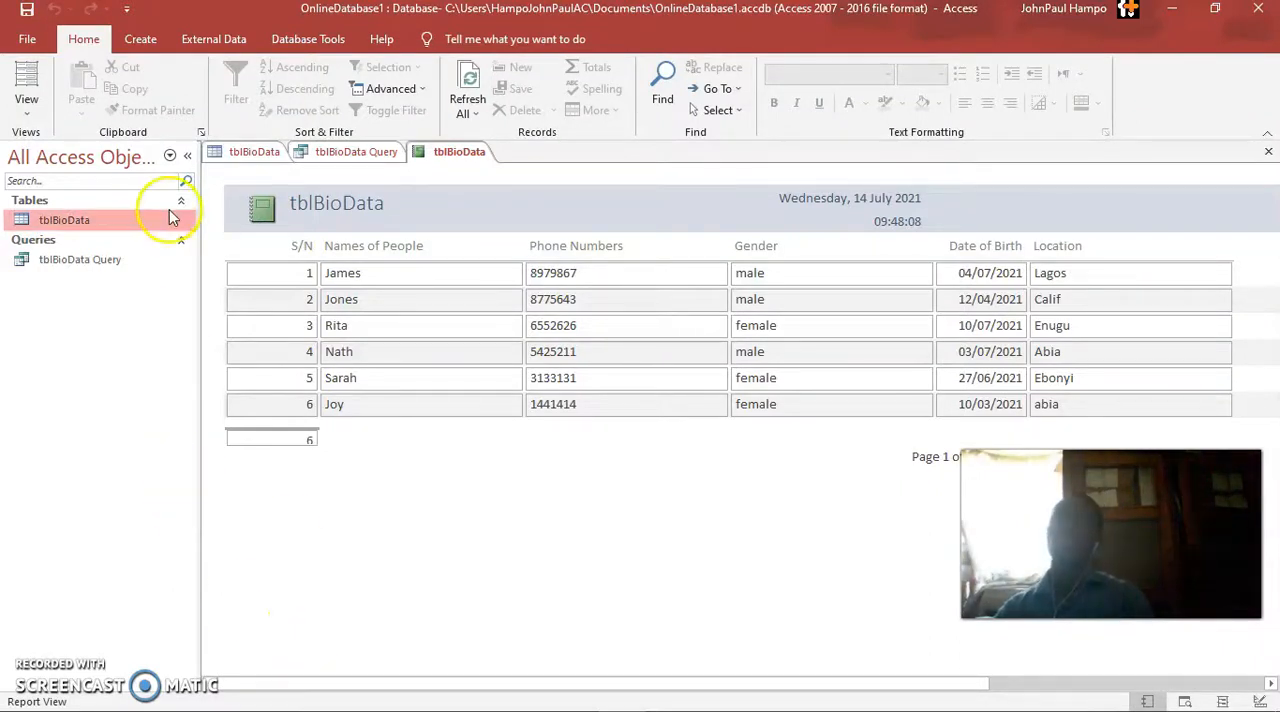
# Save the report under the name rptBioData
pyautogui.hotkey('ctrl', 's')
pyautogui.press('Home')
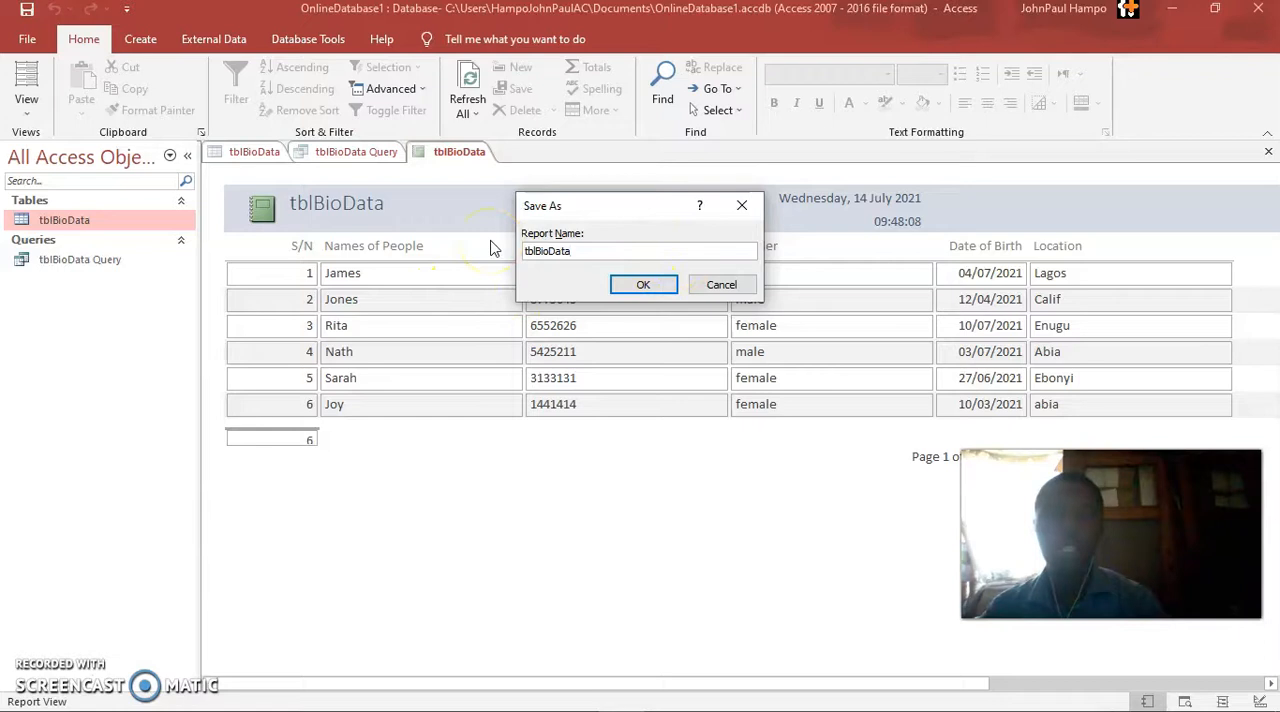
pyautogui.press('Delete')
pyautogui.press('Delete')
pyautogui.press('Delete')
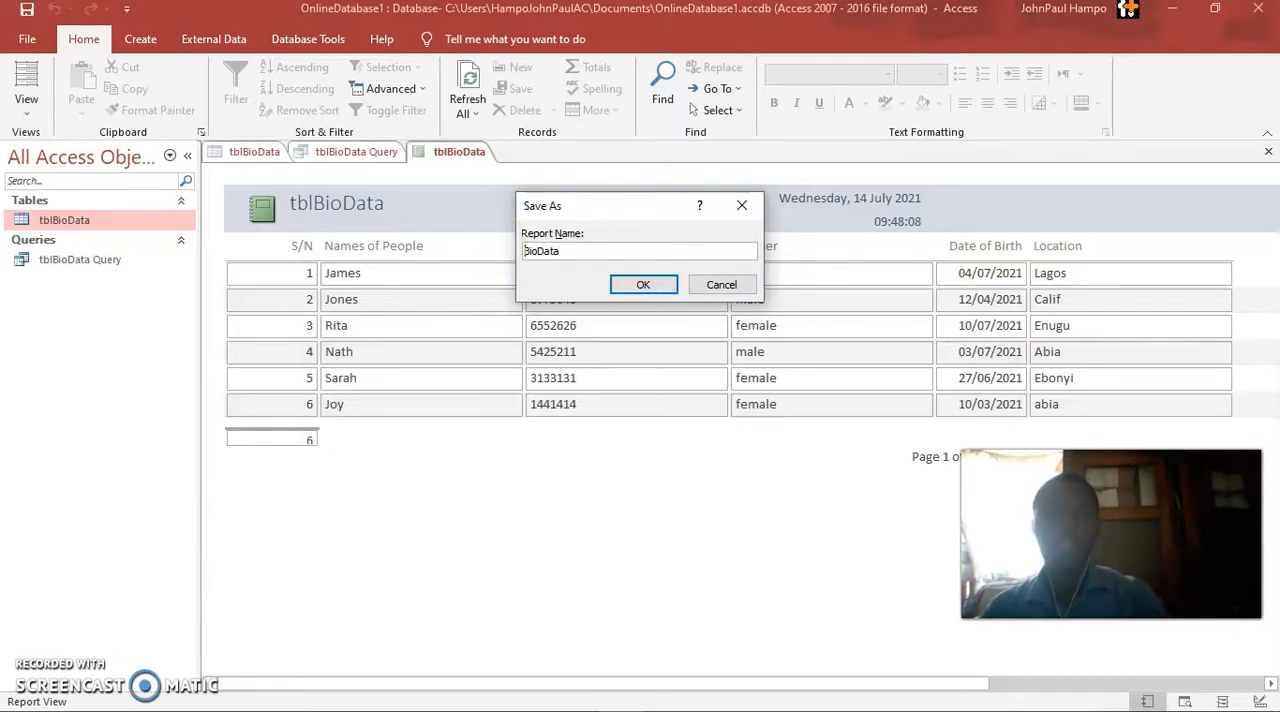
pyautogui.write('rpt')
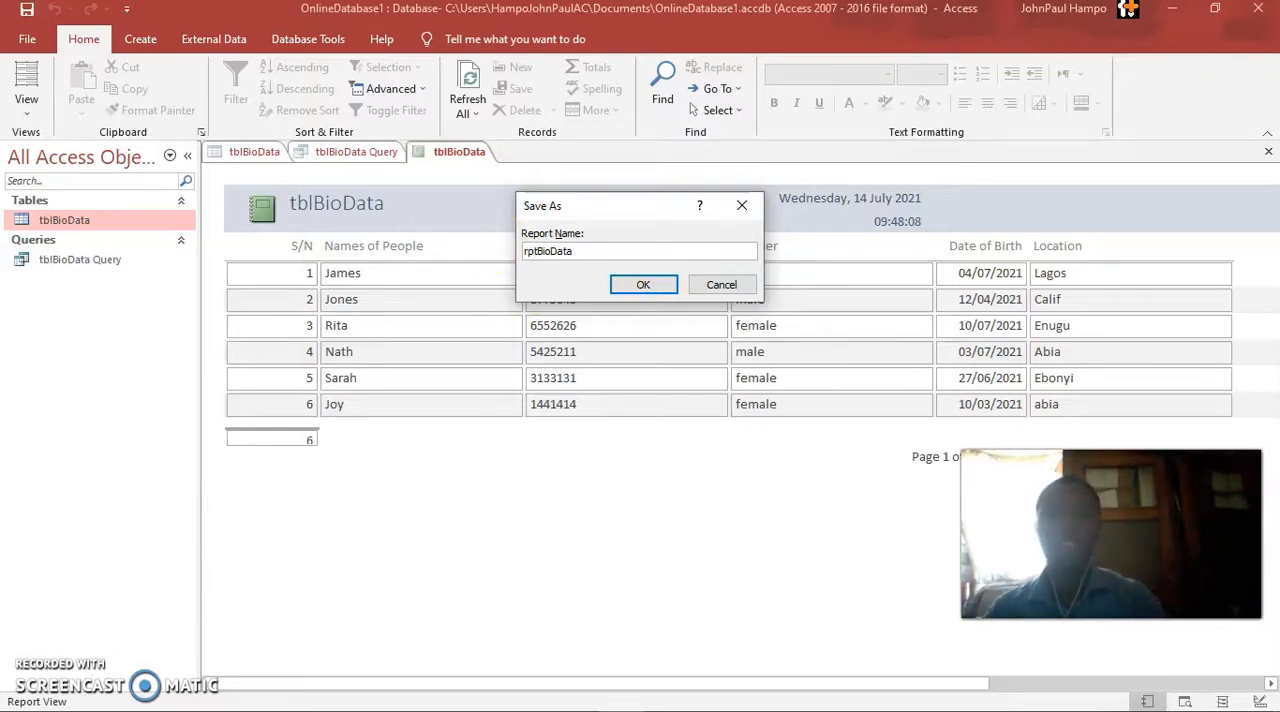
pyautogui.press('Return')
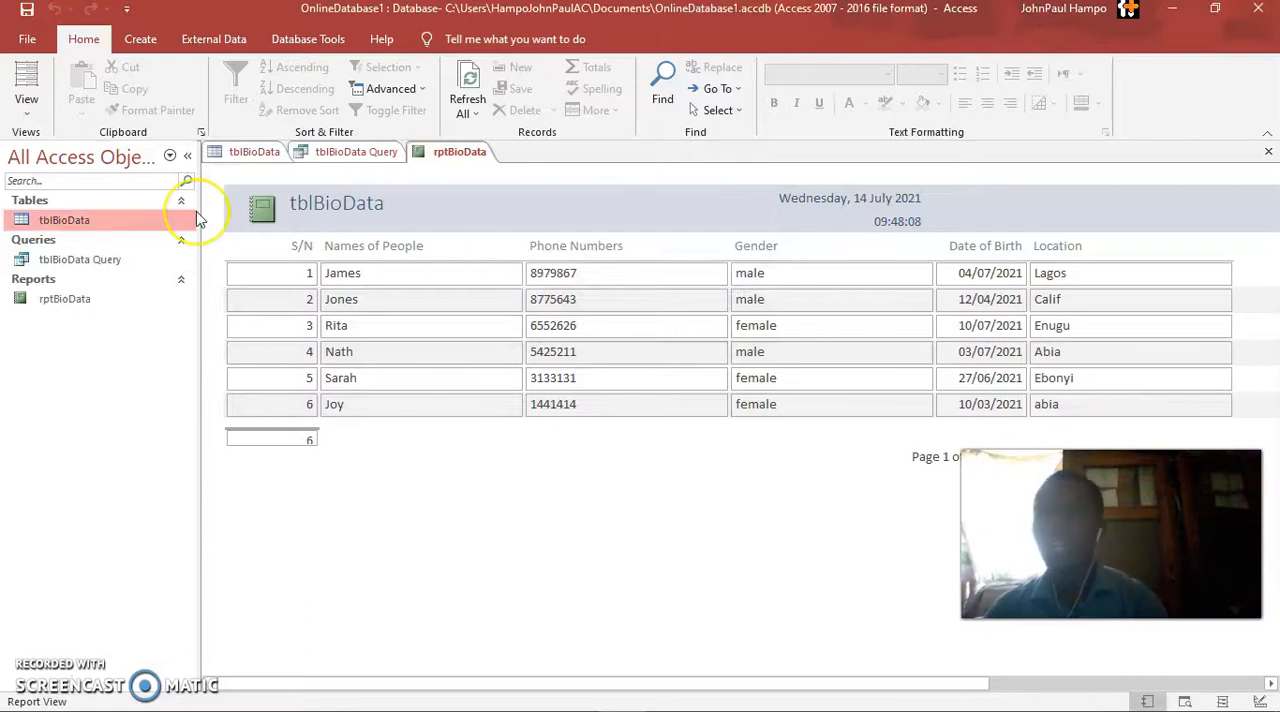
# Create a new query in Query Design and add the tblBioData table to it
pyautogui.click(257, 152)
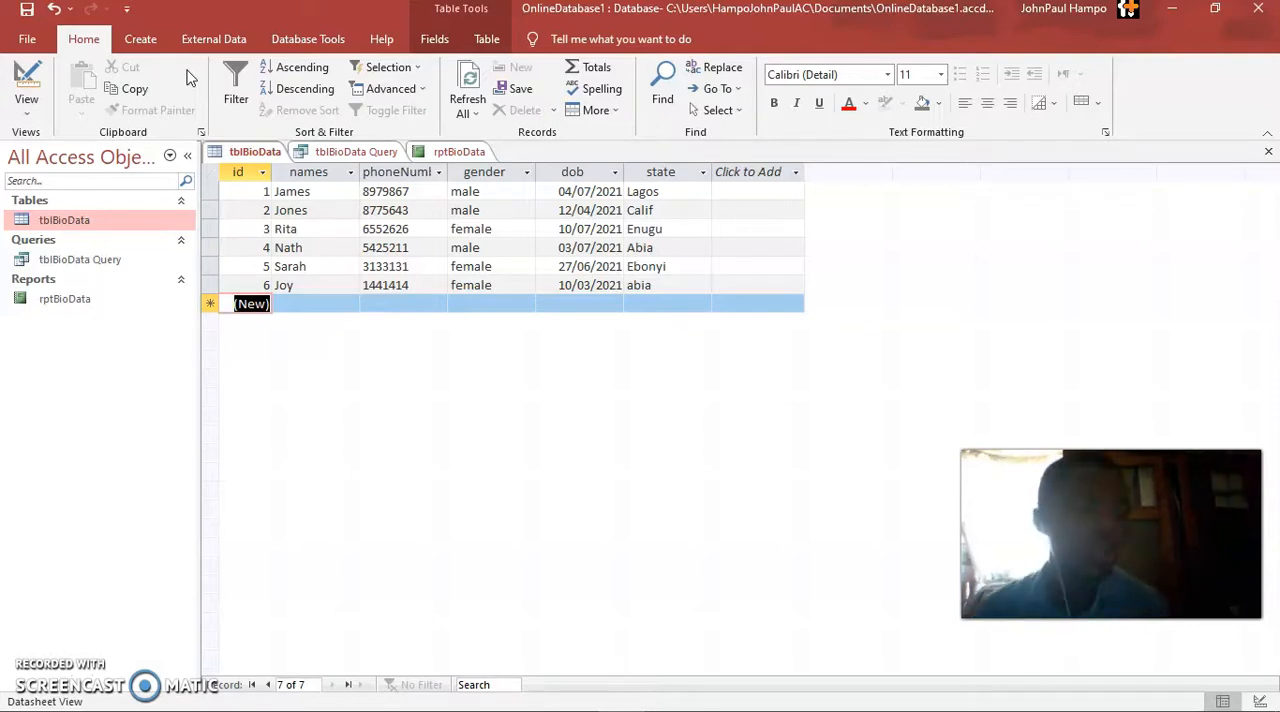
pyautogui.click(141, 39)
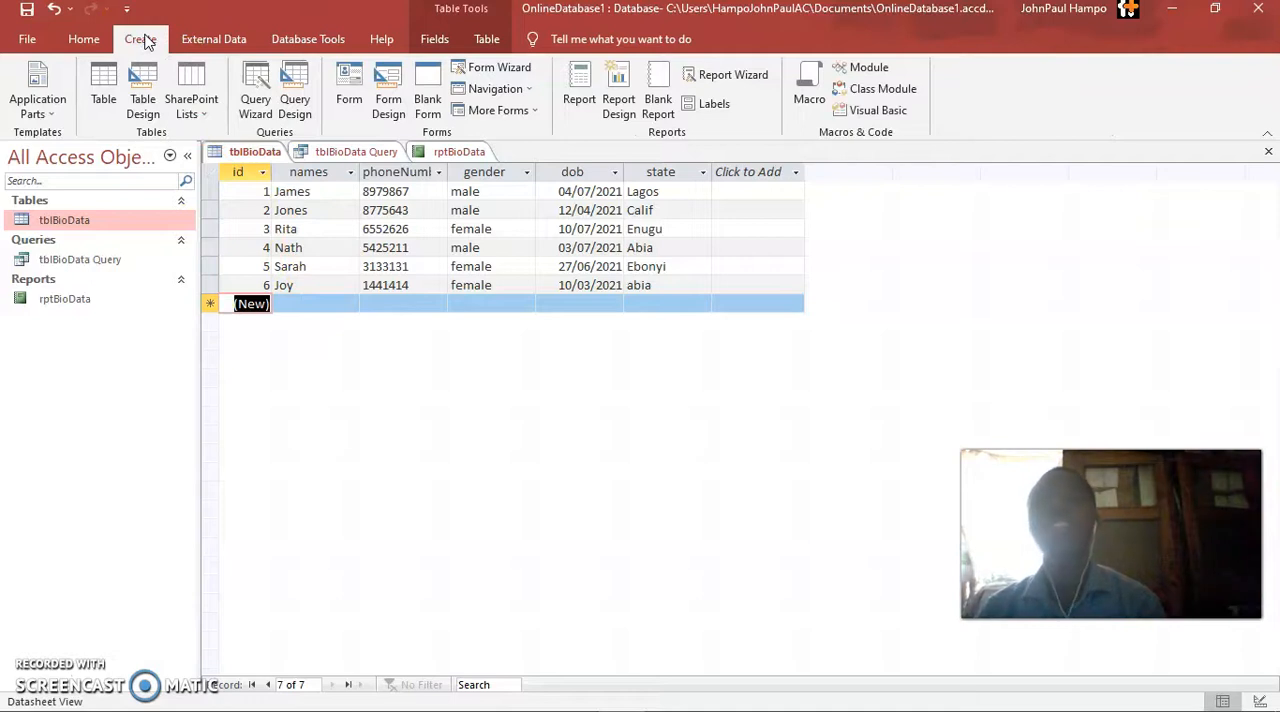
pyautogui.click(295, 106)
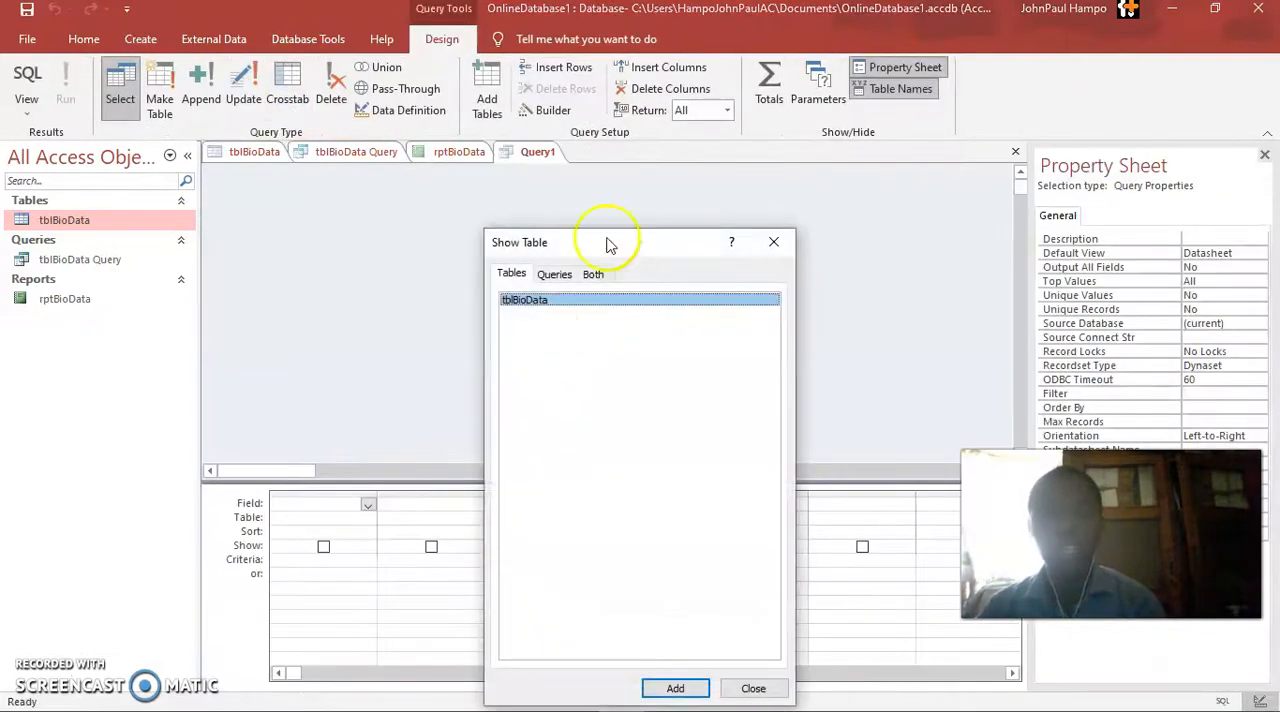
pyautogui.moveTo(616, 240); pyautogui.dragTo(742, 162)
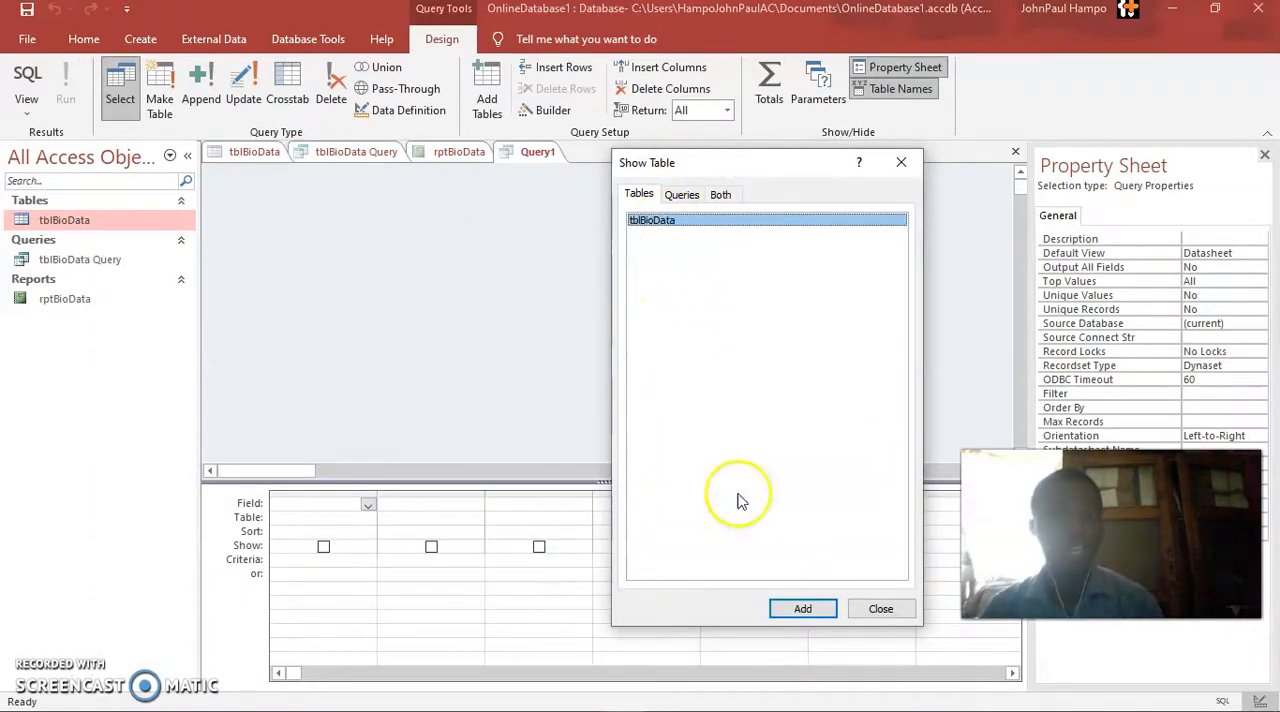
pyautogui.click(795, 607)
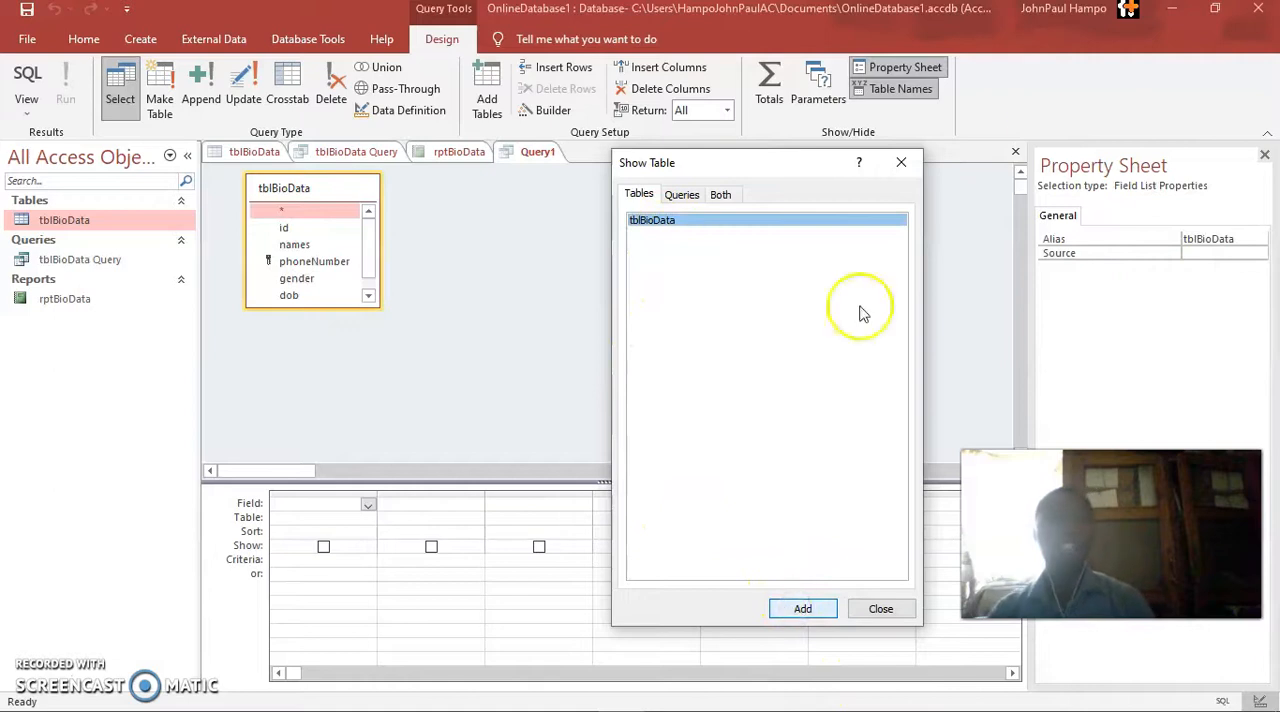
pyautogui.click(901, 162)
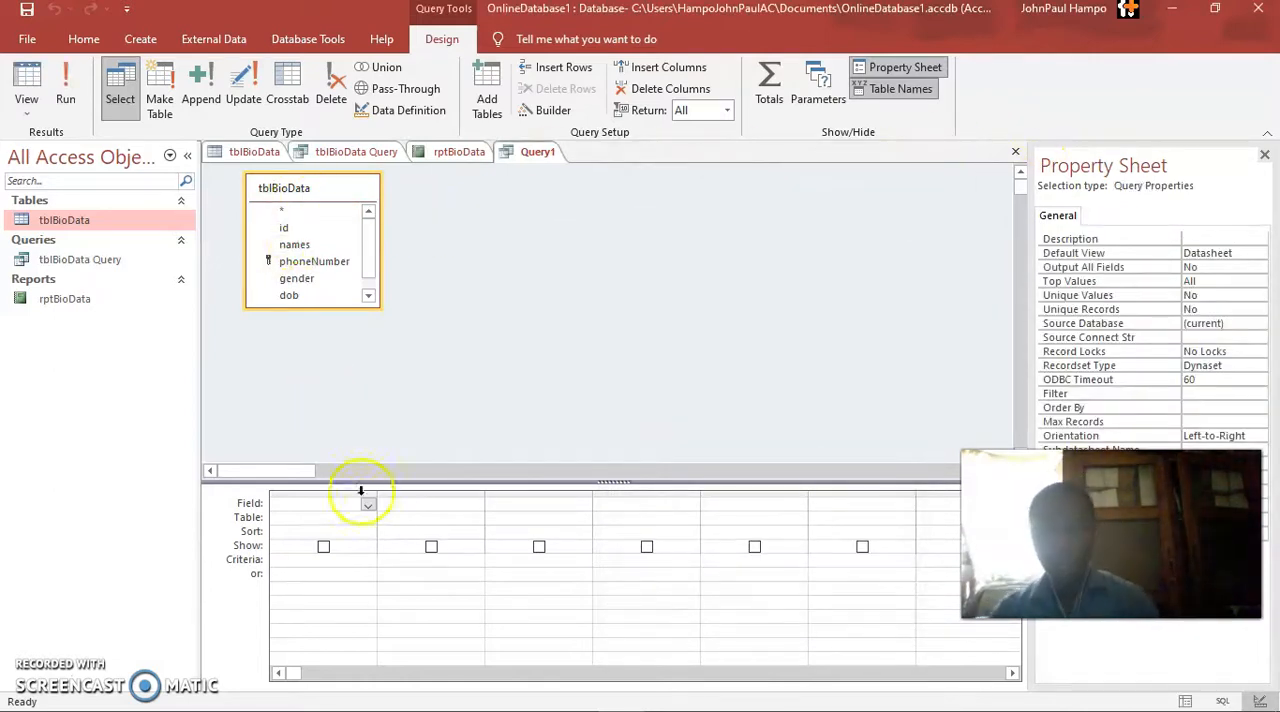
# Add tblBioData.* and gender as the query's first two fields, excluding the separate gender column from the output
pyautogui.click(287, 213)
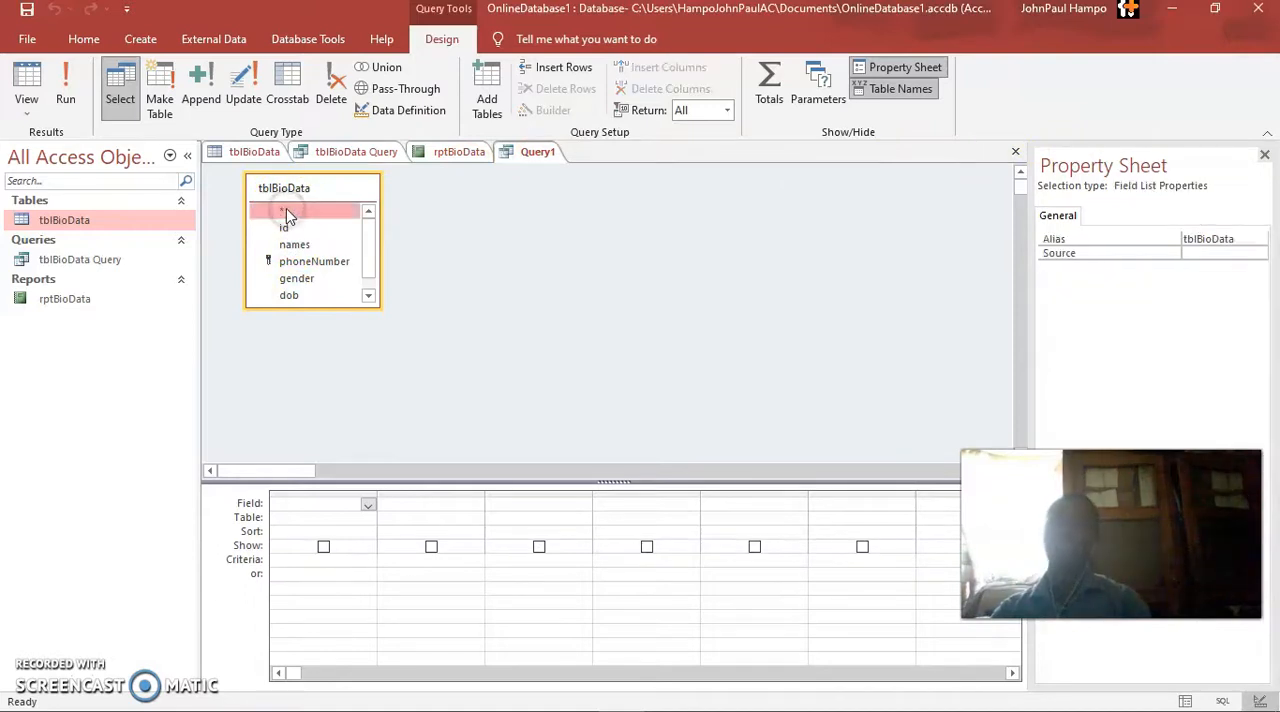
pyautogui.click(368, 505)
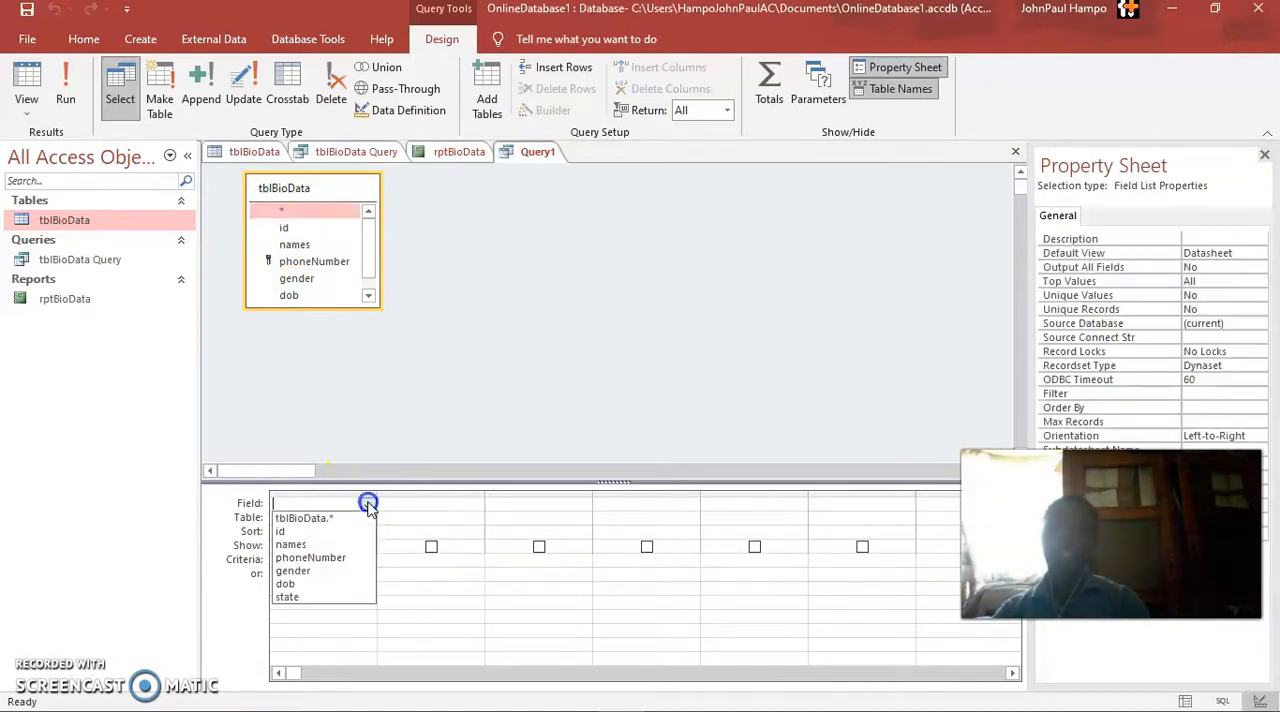
pyautogui.click(351, 518)
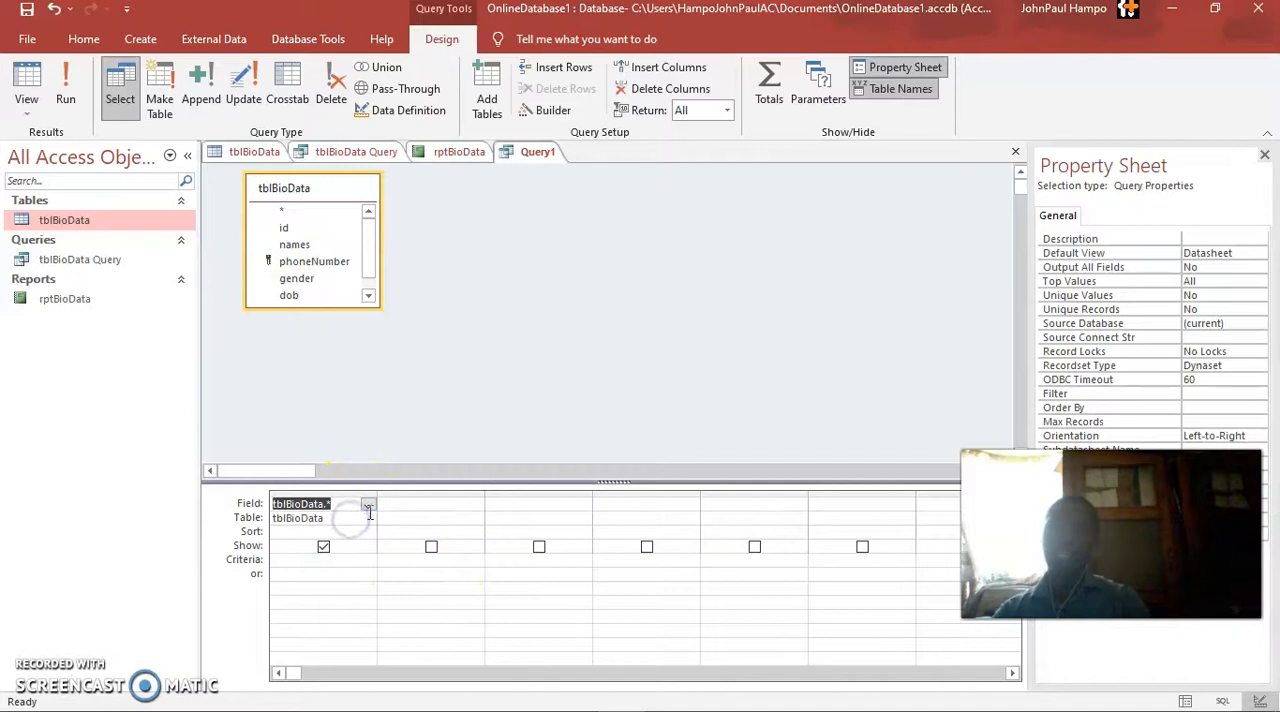
pyautogui.click(400, 504)
pyautogui.click(475, 505)
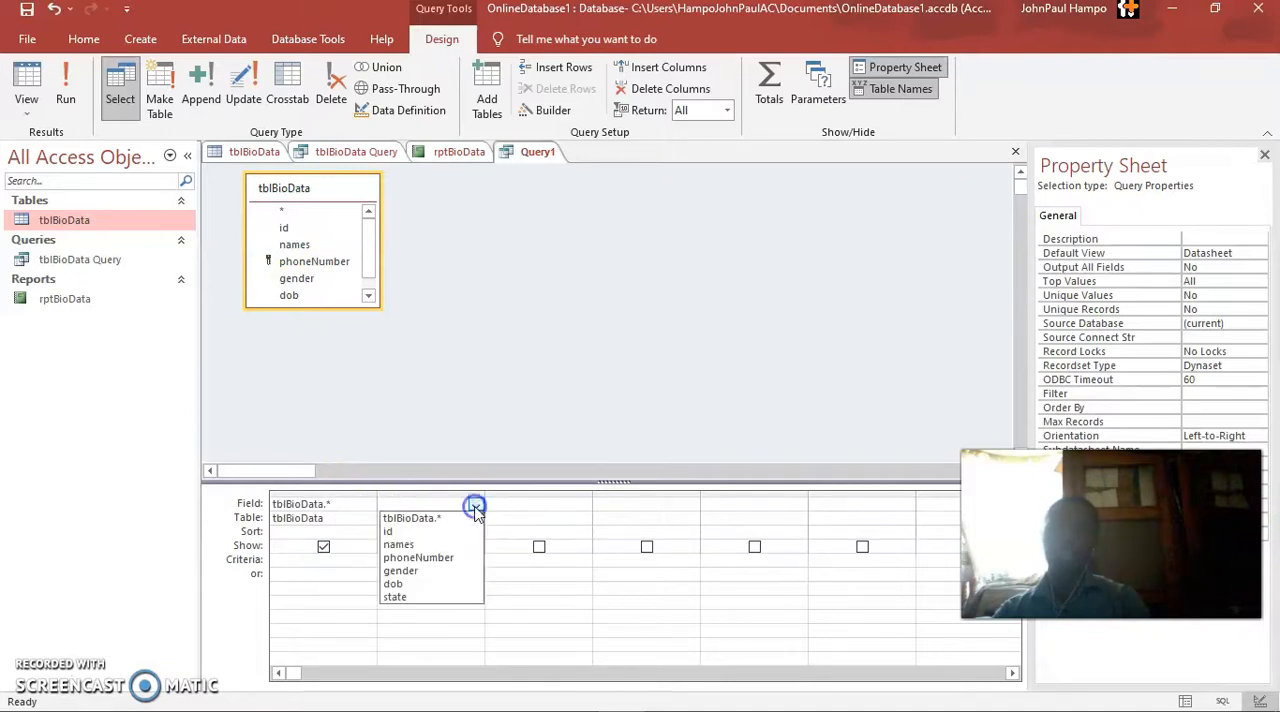
pyautogui.click(419, 571)
pyautogui.click(431, 548)
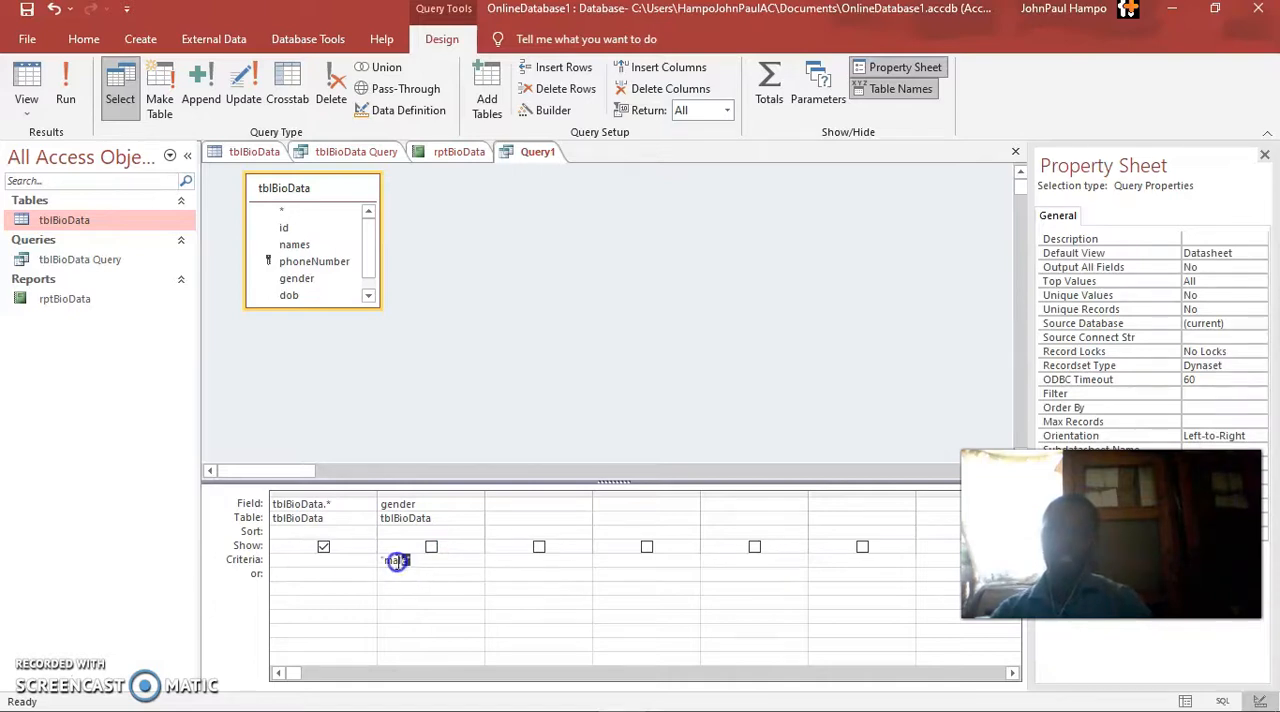
# Set the criterion of the query's gender column to female
pyautogui.write('fema')
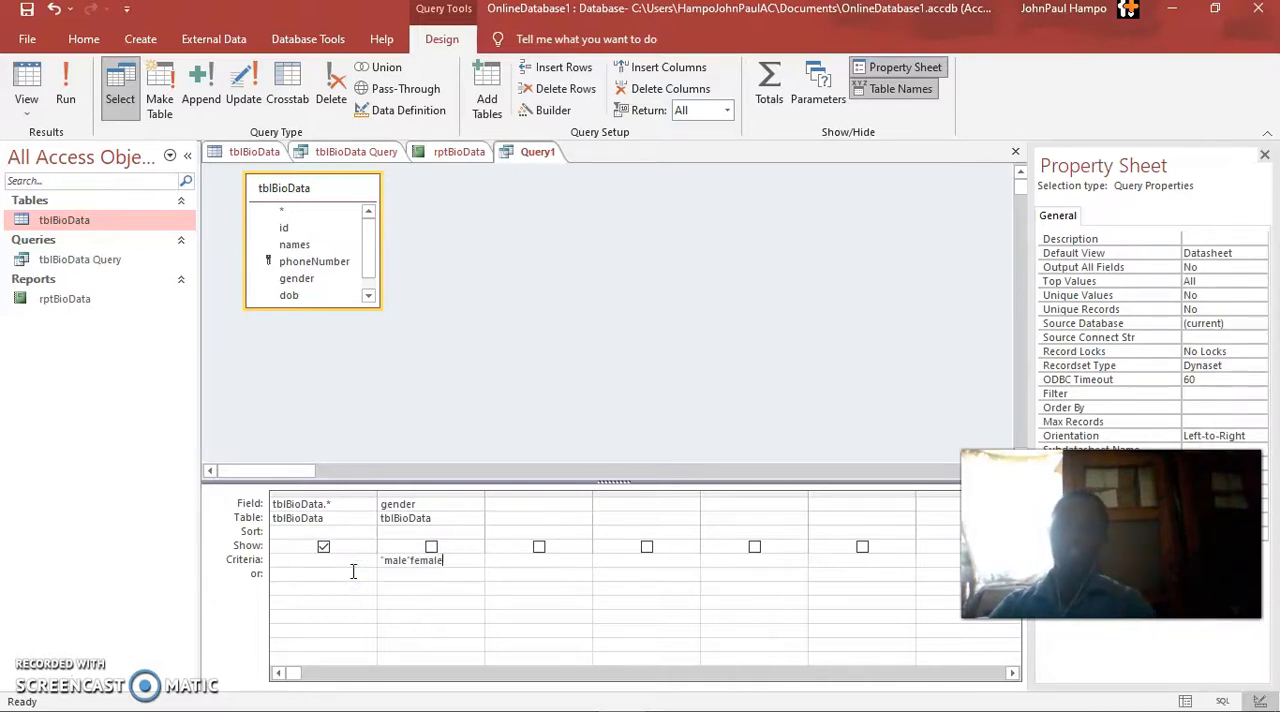
pyautogui.write('le')
pyautogui.click(566, 503)
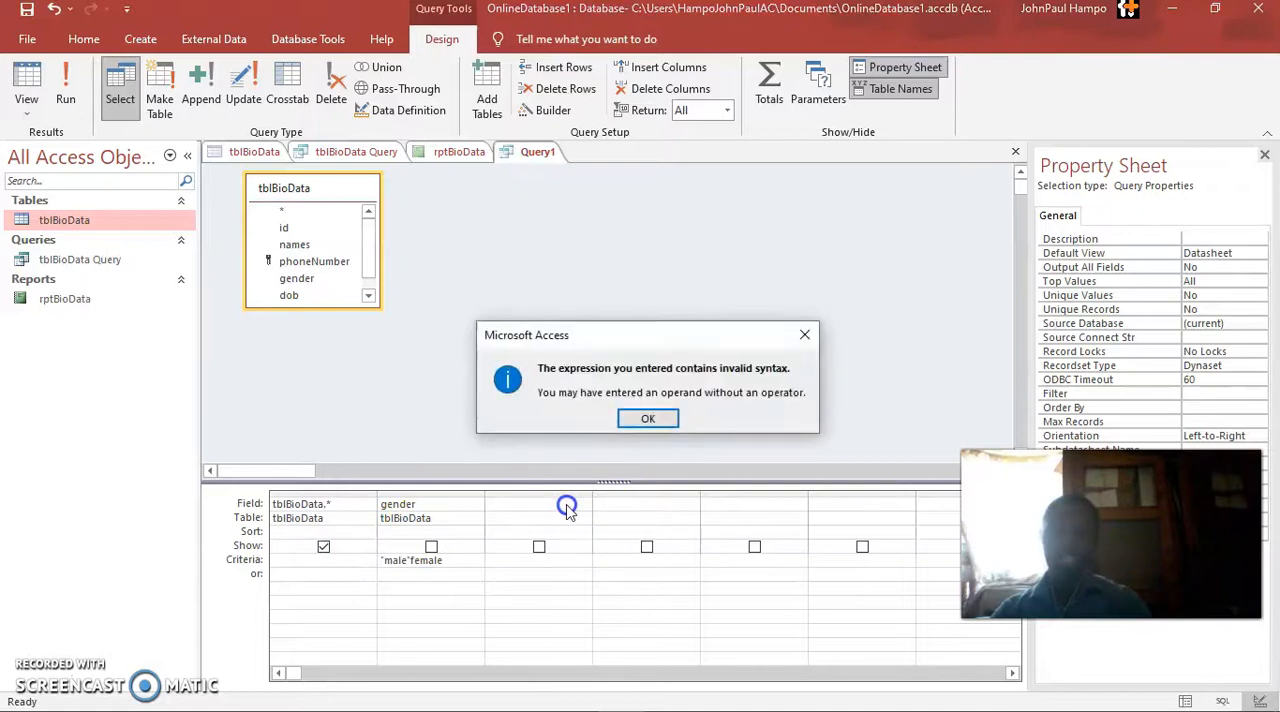
pyautogui.click(648, 419)
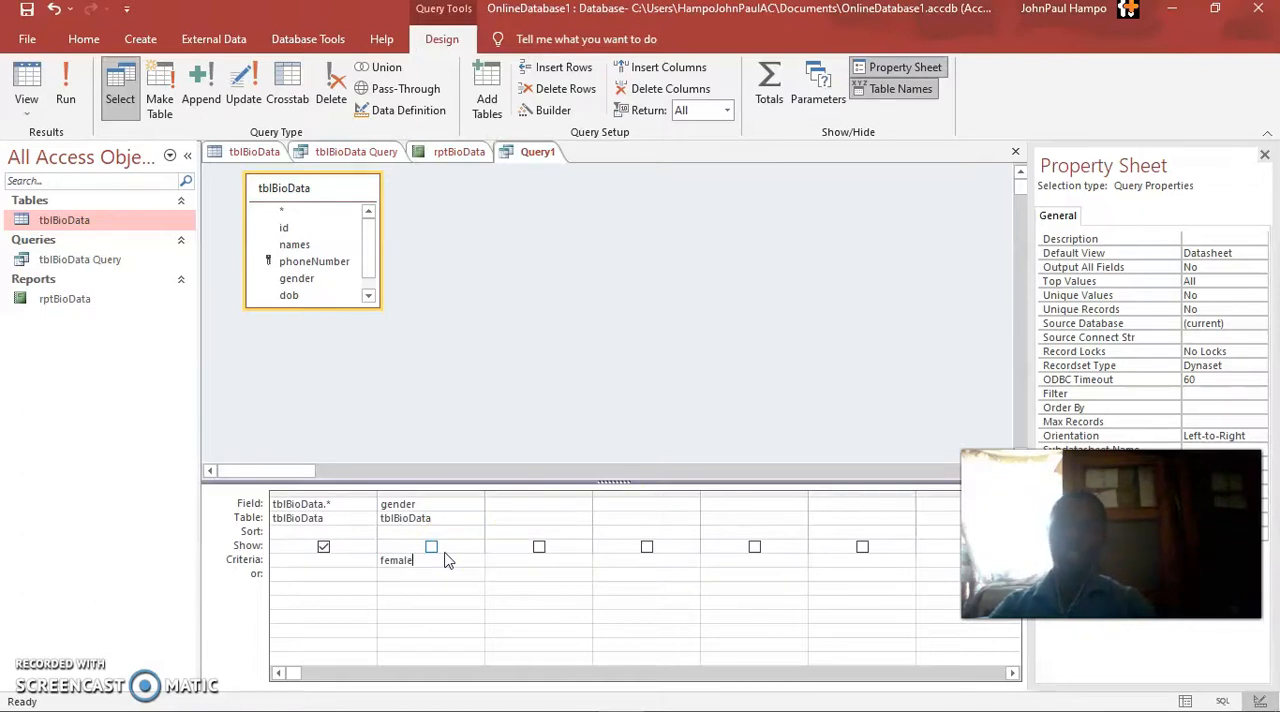
# Add the state field as the query's third column
pyautogui.click(510, 505)
pyautogui.click(584, 508)
pyautogui.click(584, 507)
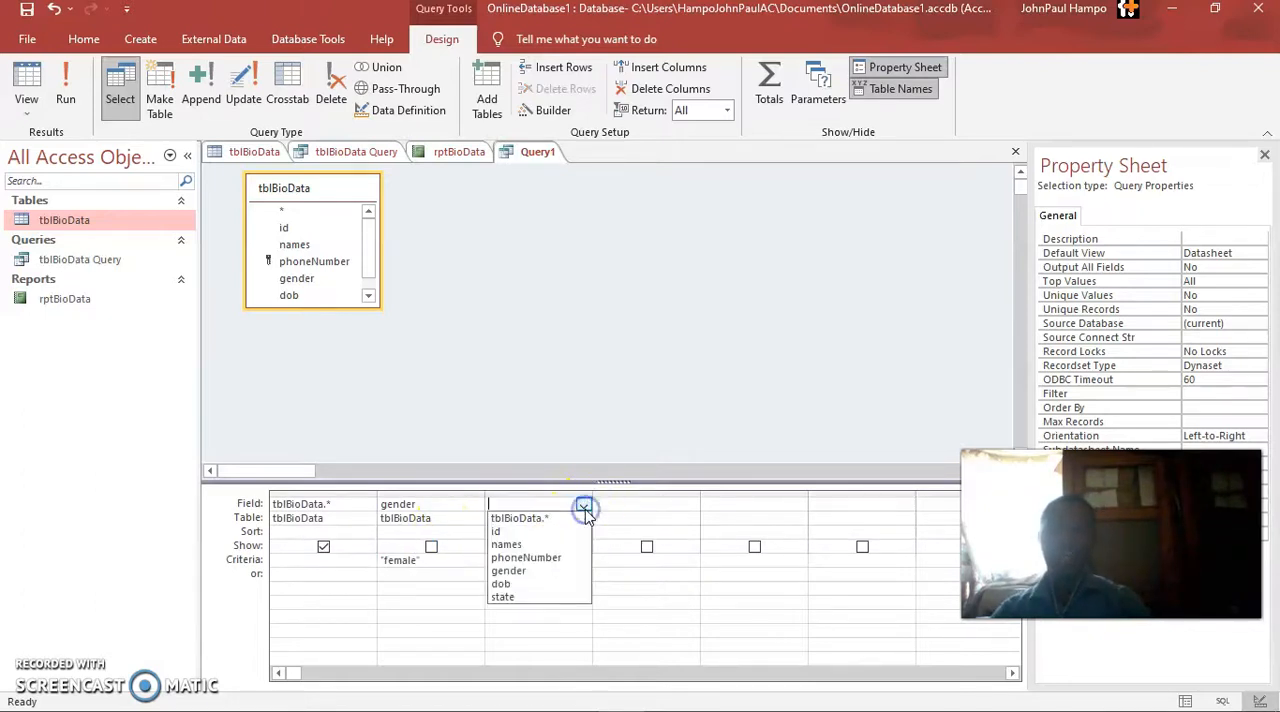
pyautogui.click(520, 597)
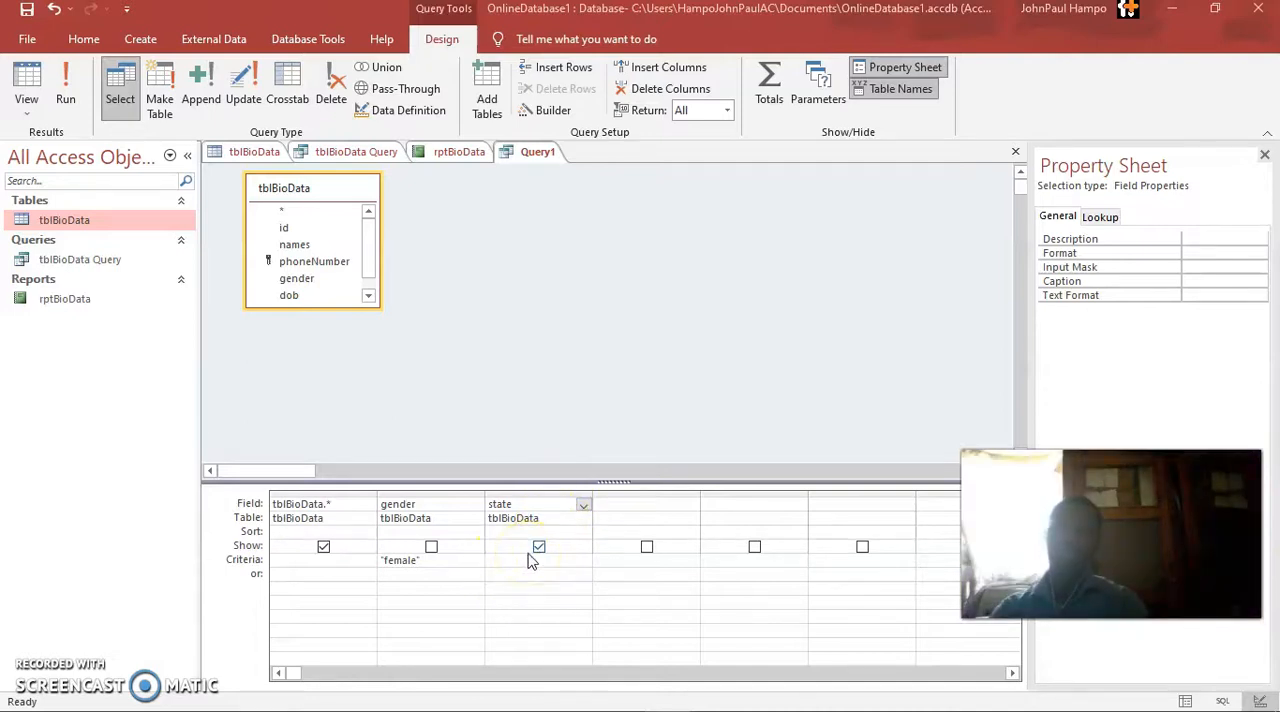
# Set the state column's criterion to abia with enugu as the alternative, and show the query in Datasheet View
pyautogui.click(533, 560)
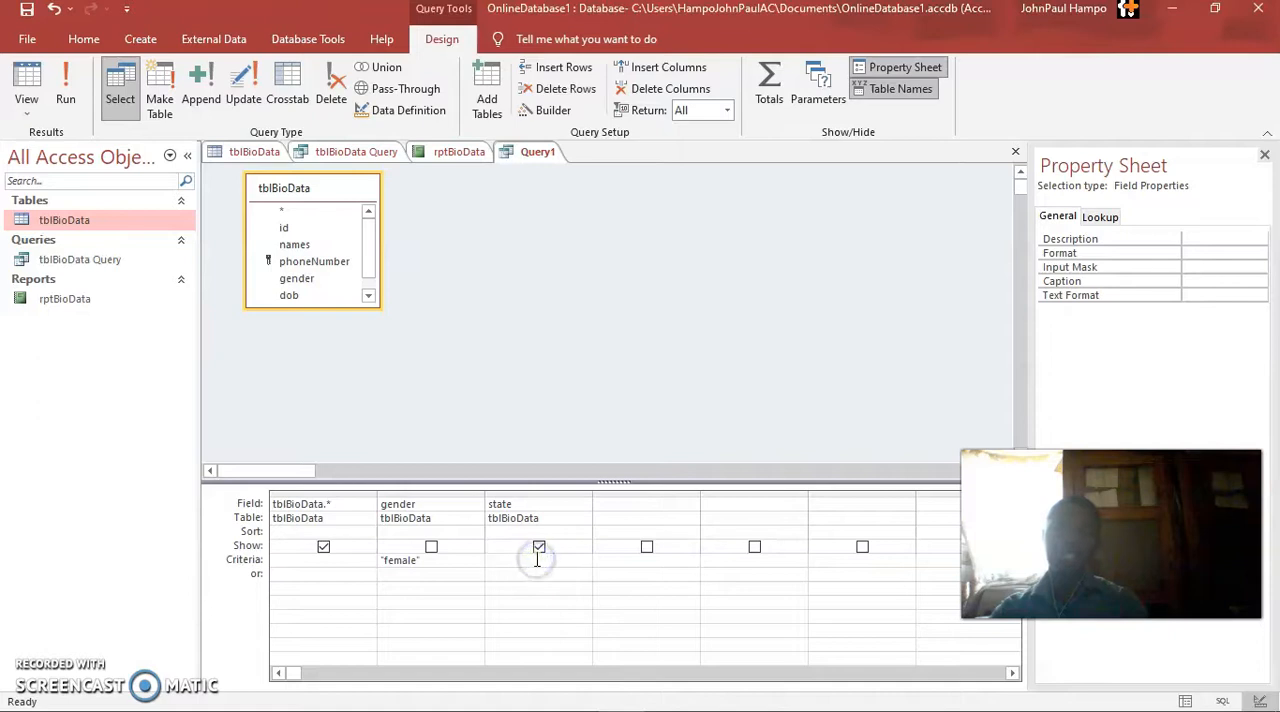
pyautogui.click(537, 560)
pyautogui.write('abia')
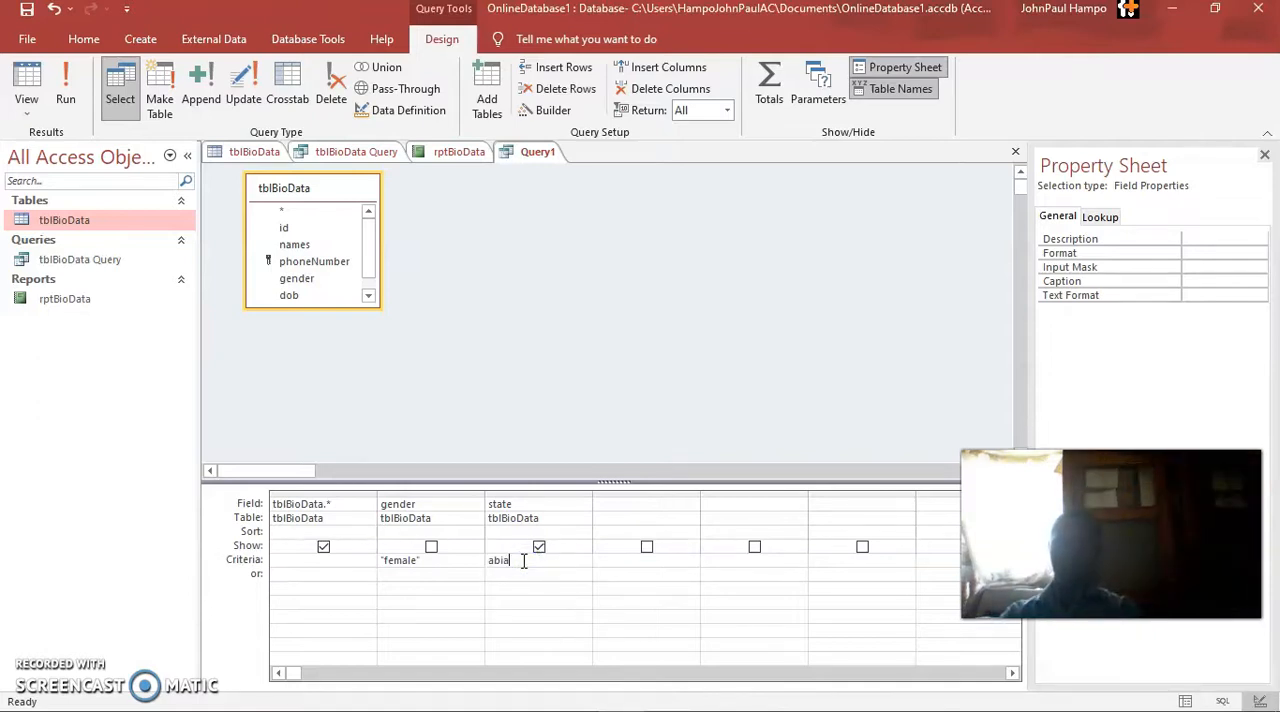
pyautogui.click(521, 575)
pyautogui.click(512, 574)
pyautogui.write('enugu')
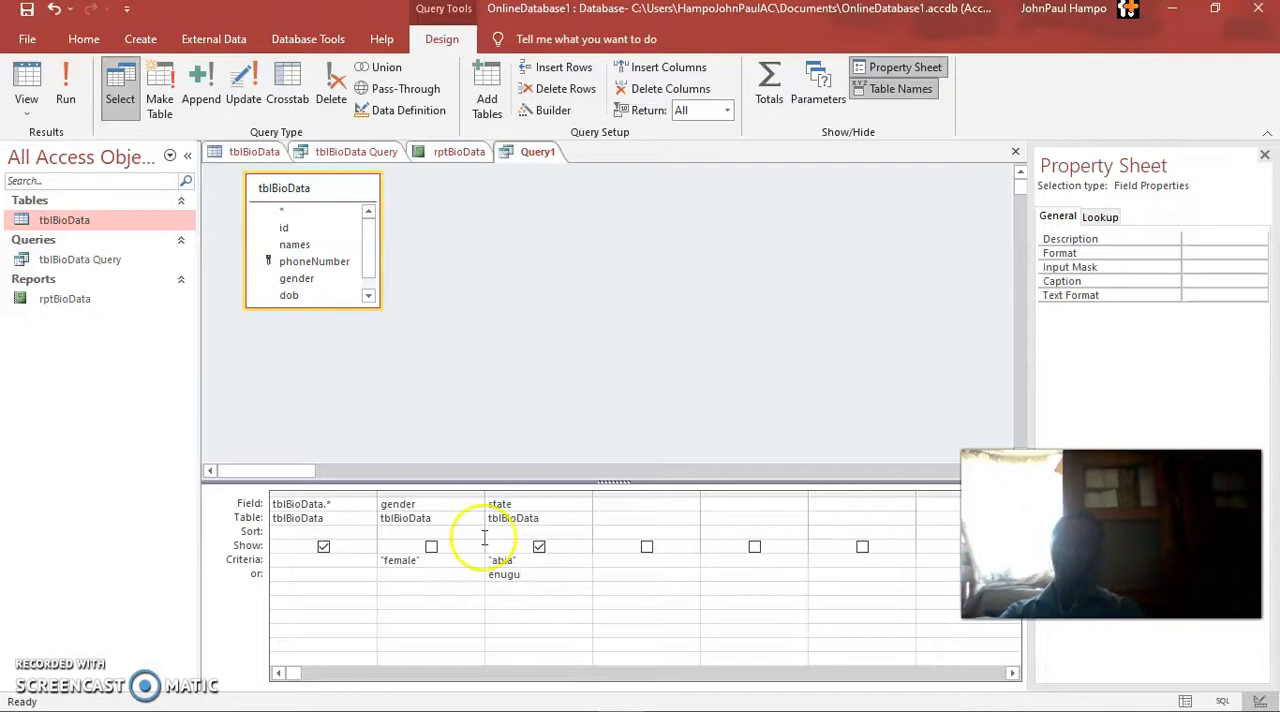
pyautogui.click(28, 70)
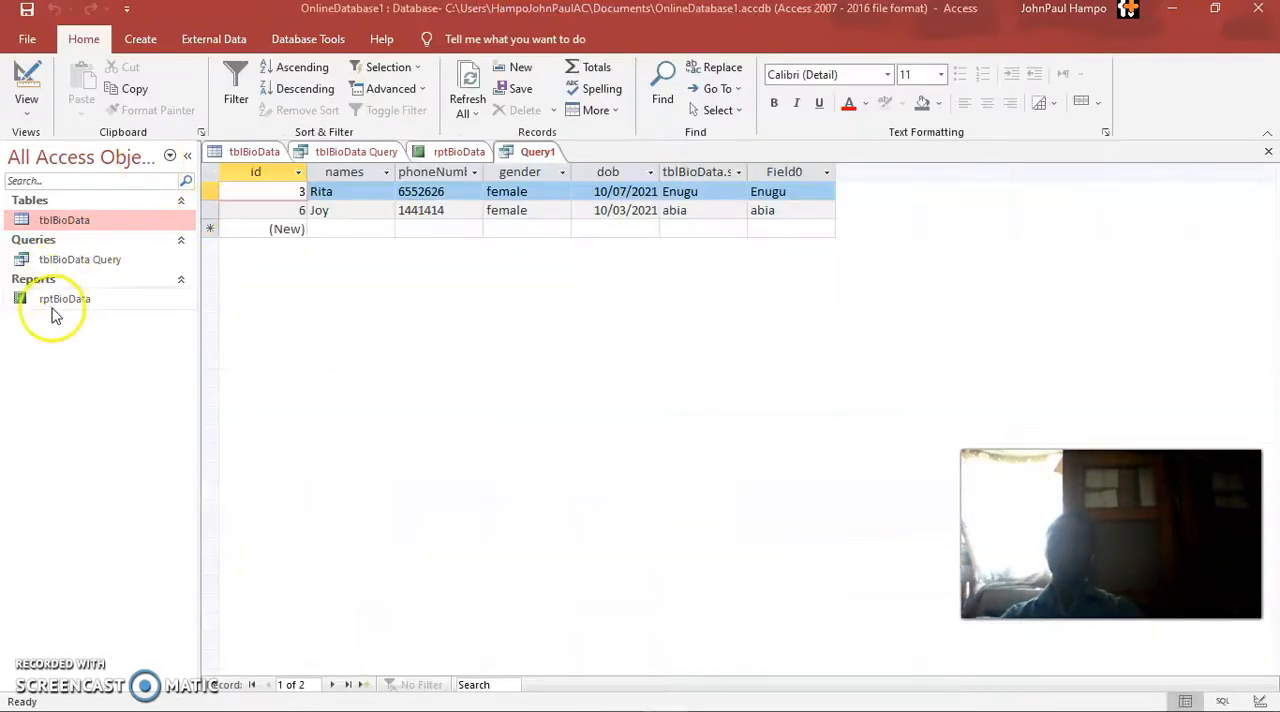